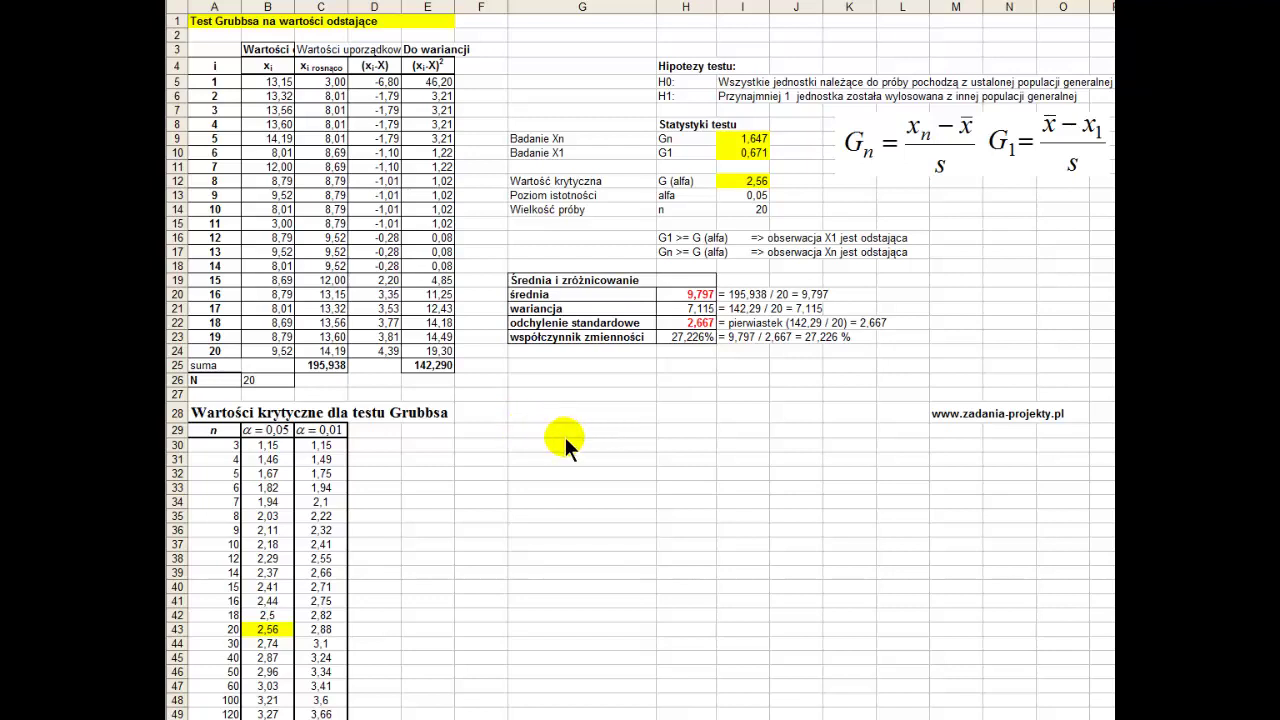
key("Down")
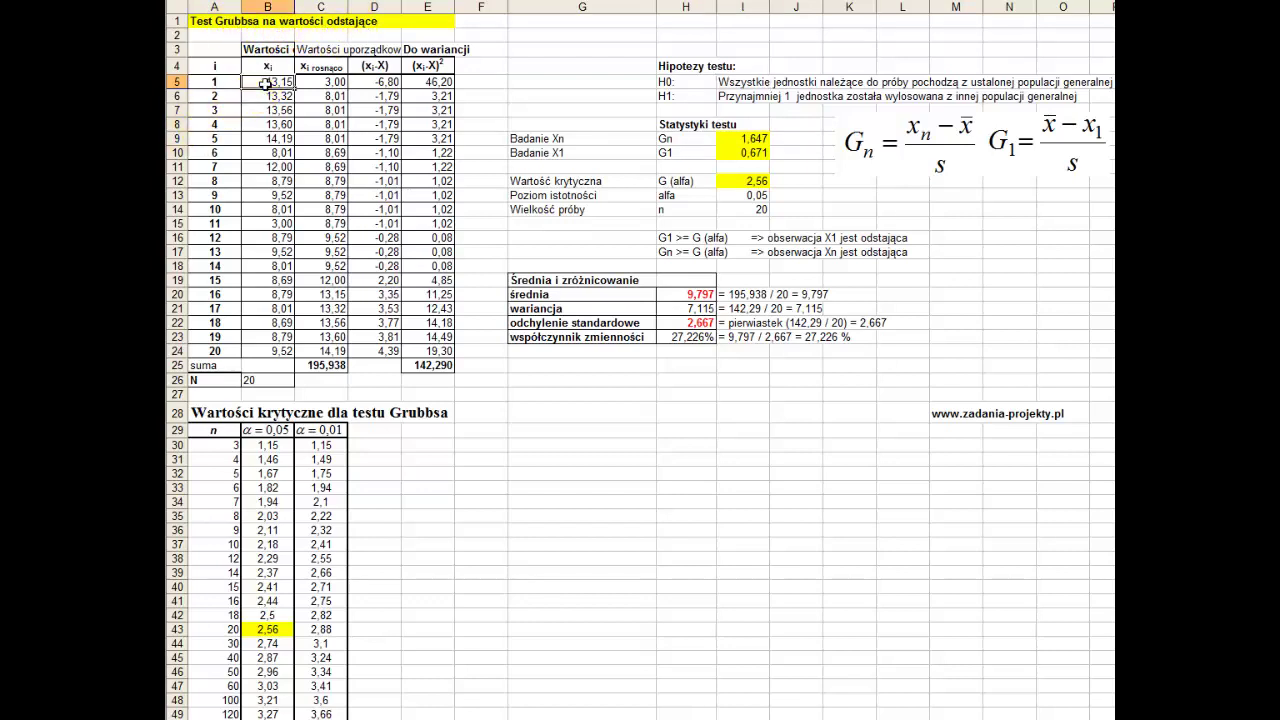
left_click_drag(263, 82, 277, 351)
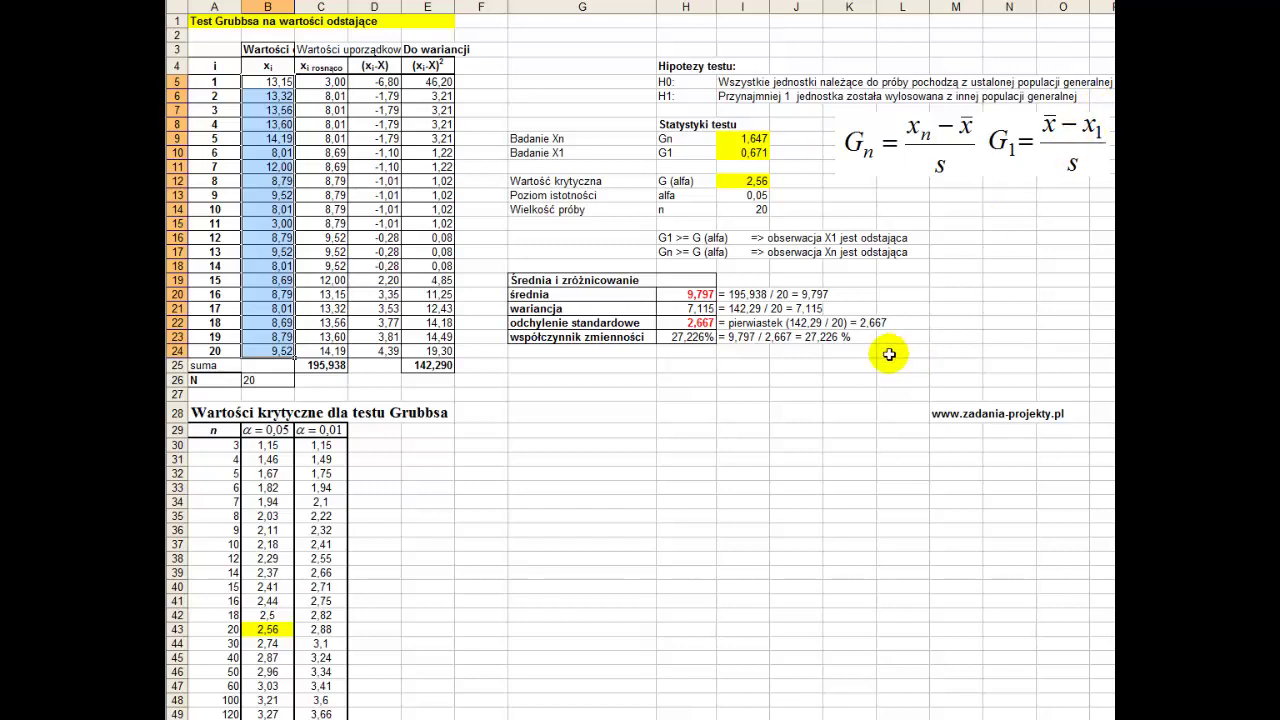
left_click(679, 80)
left_click(675, 99)
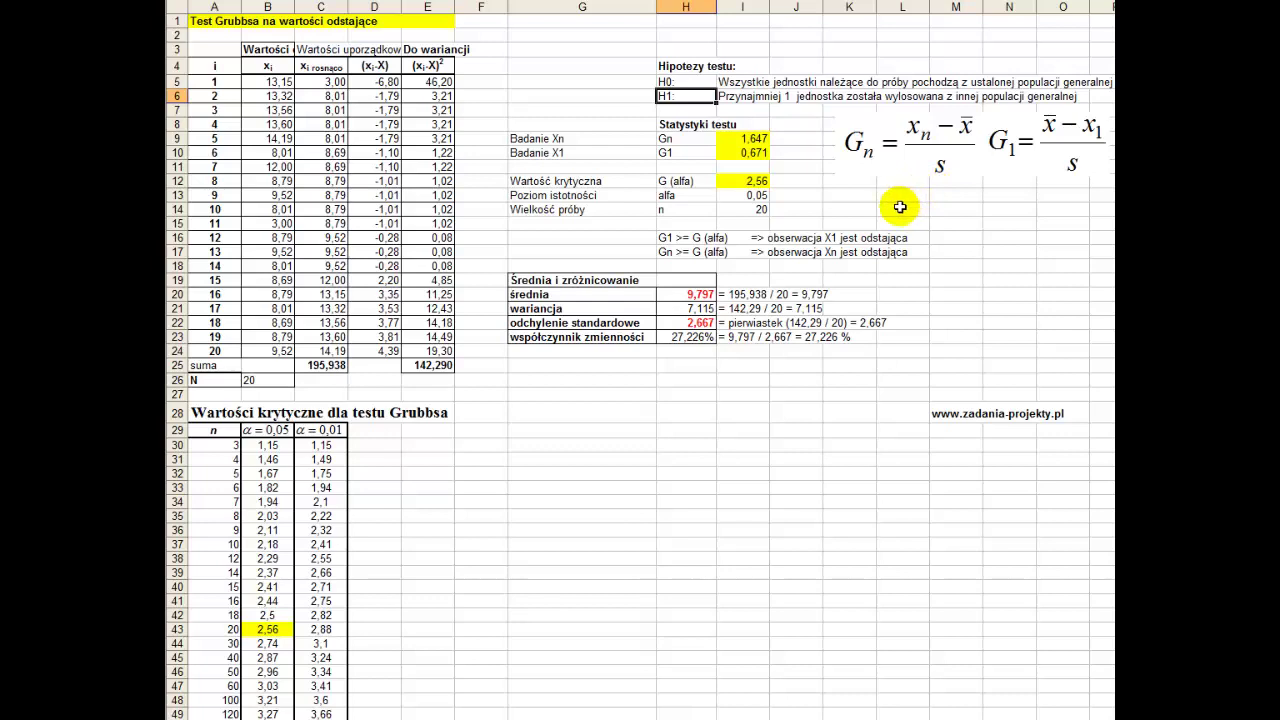
left_click(897, 212)
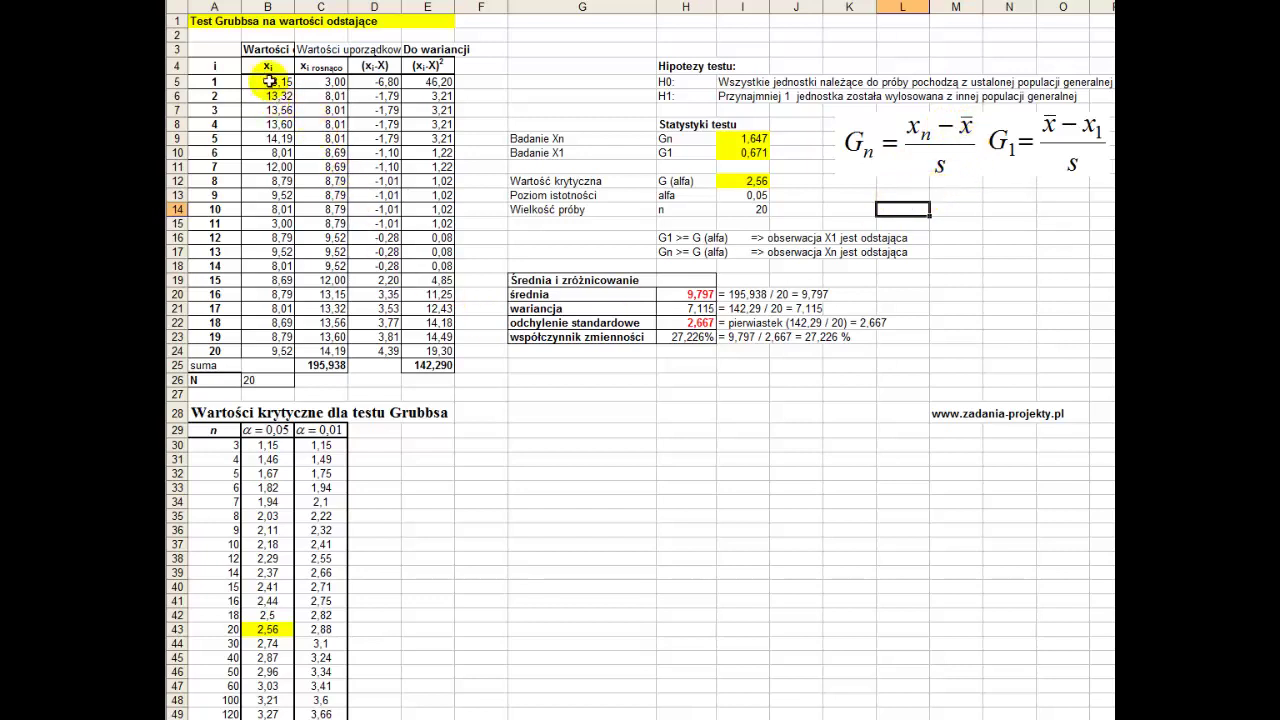
left_click_drag(268, 81, 269, 351)
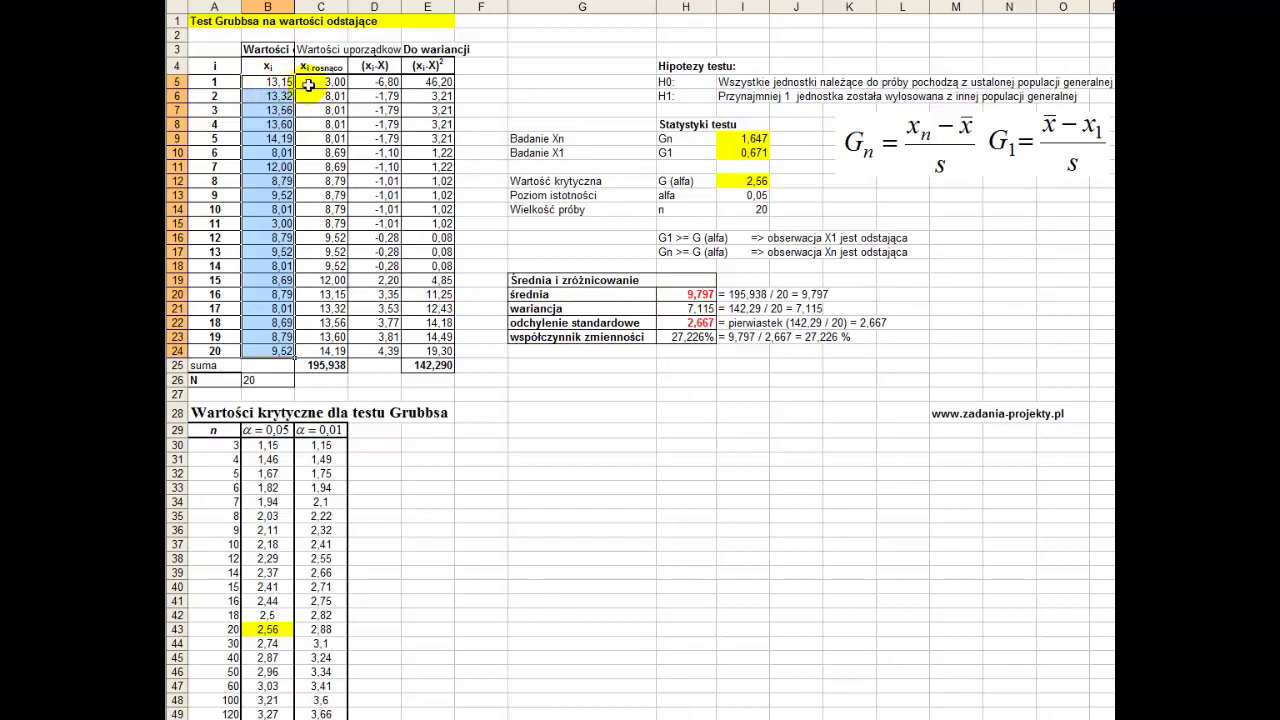
left_click_drag(309, 85, 310, 357)
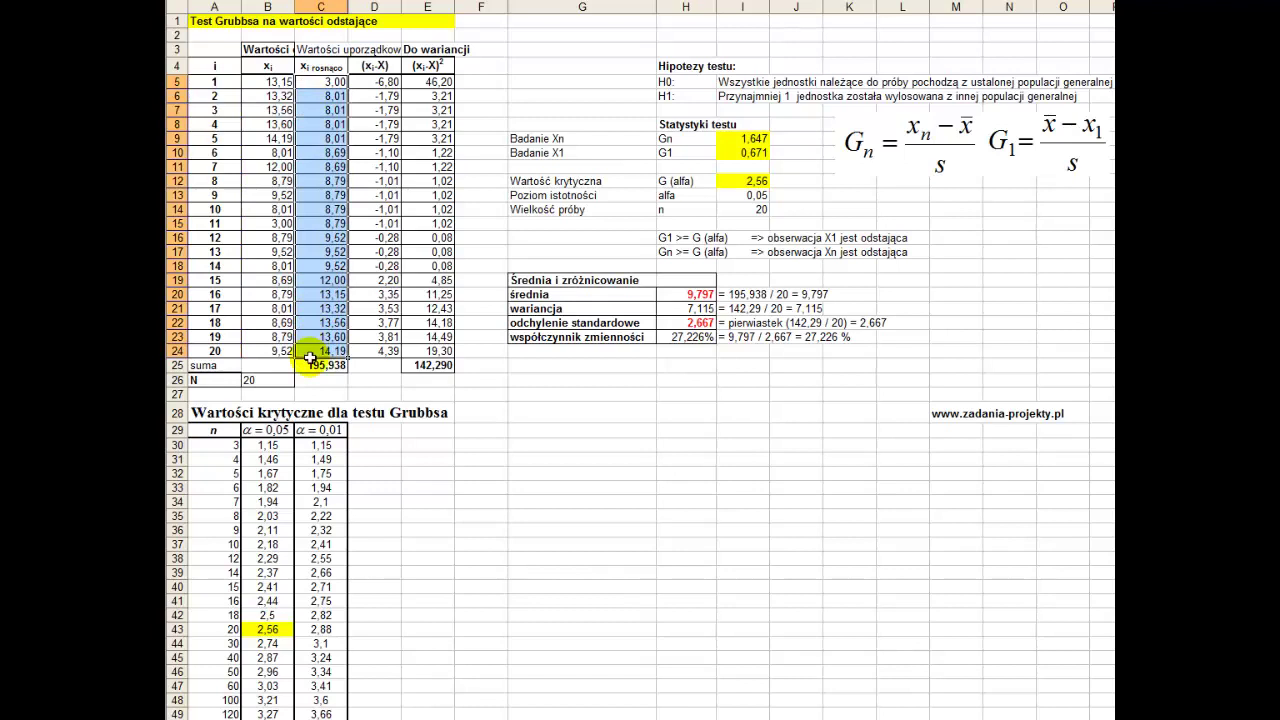
double_click(305, 82)
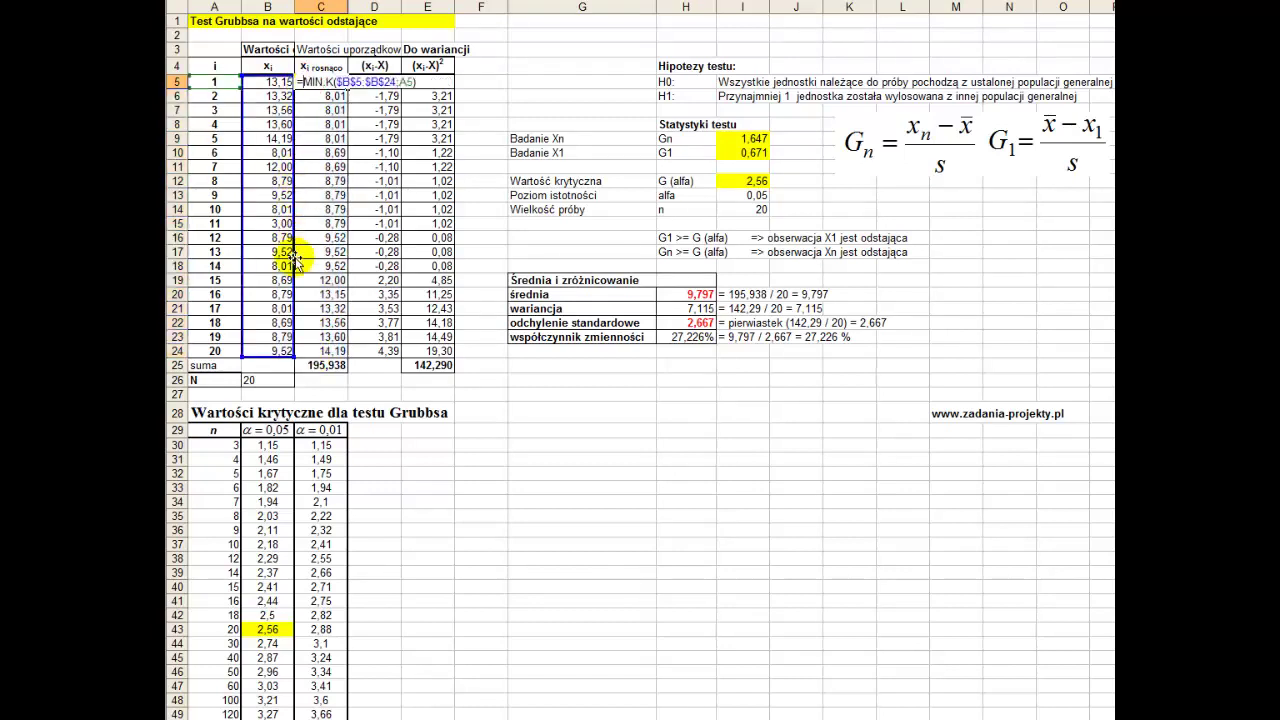
left_click(320, 351)
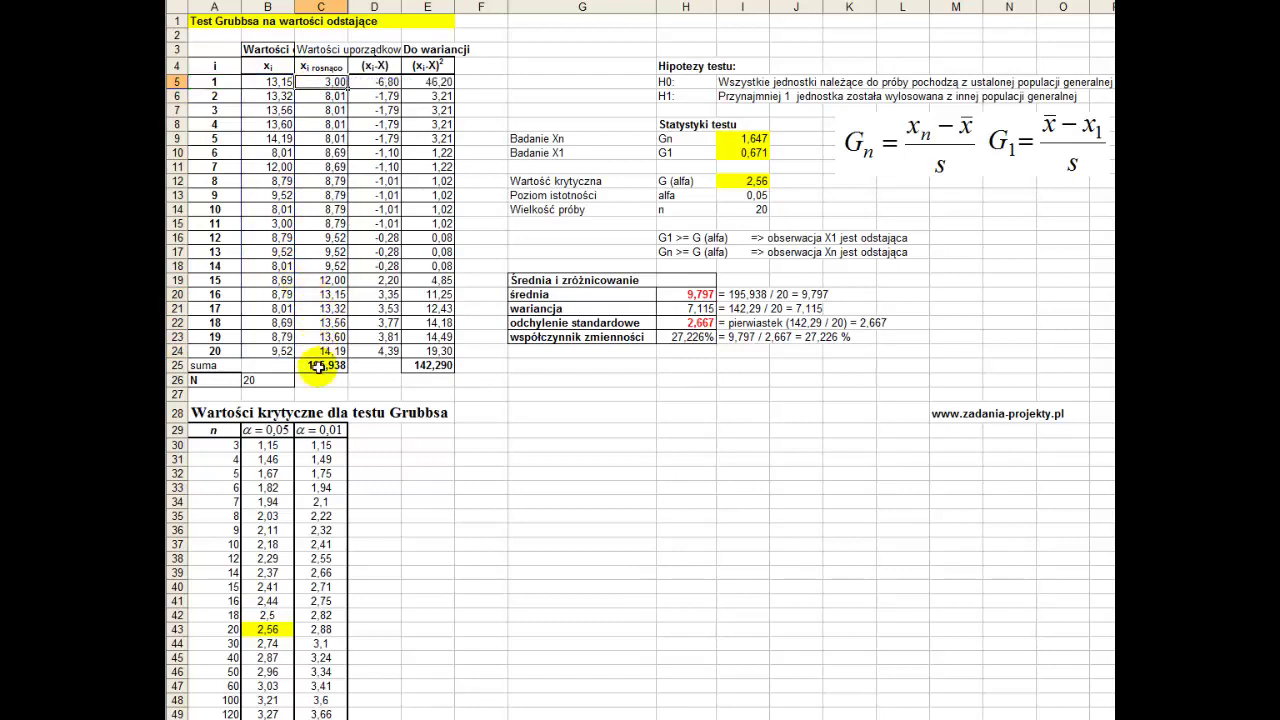
double_click(328, 351)
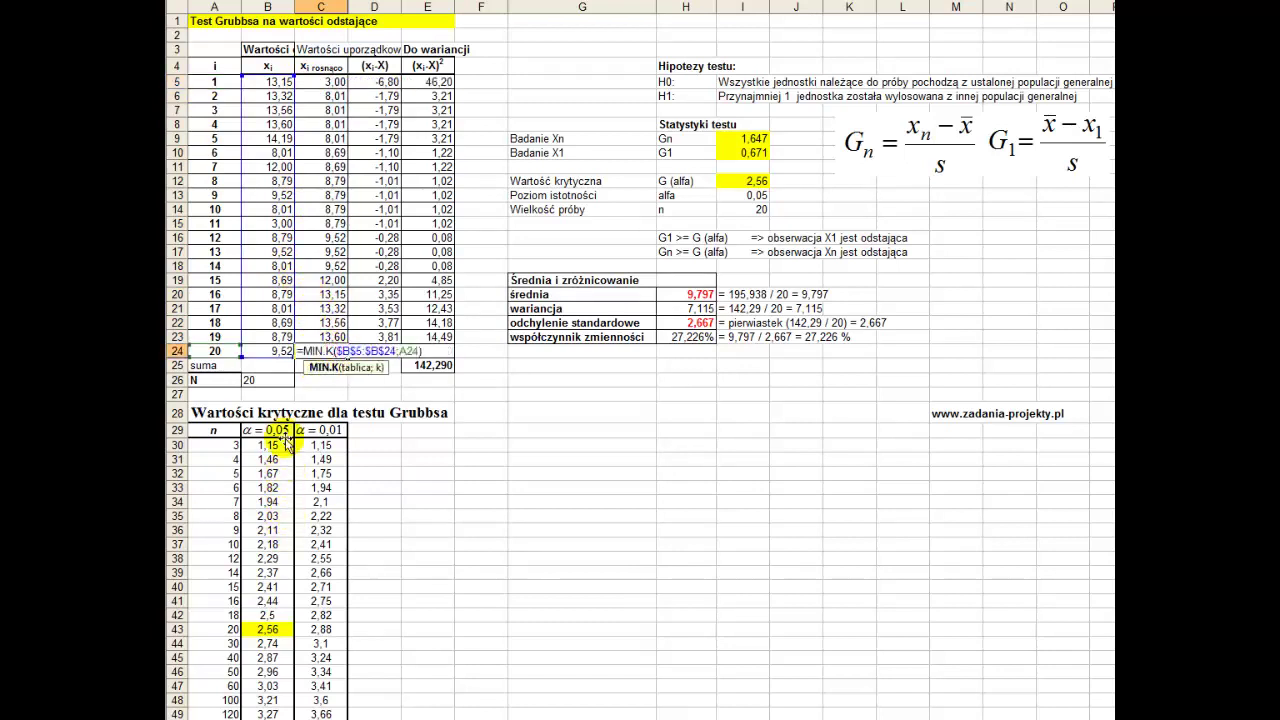
key("Return")
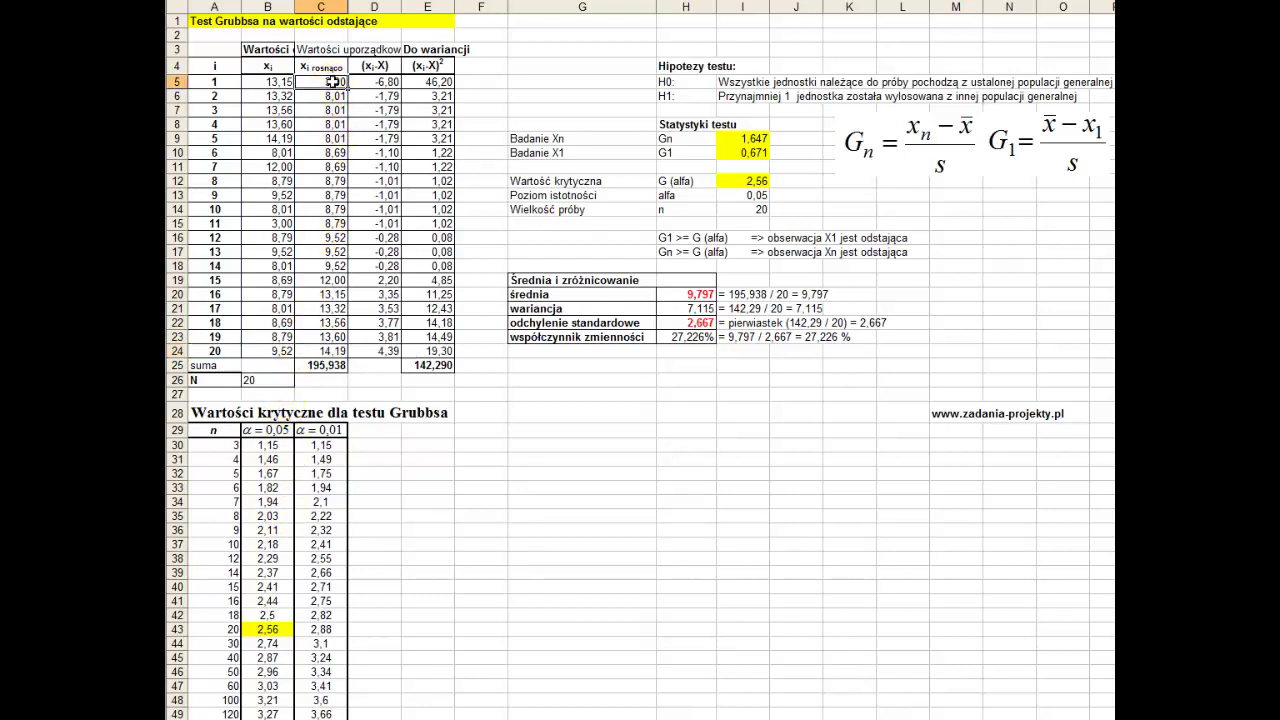
left_click_drag(325, 82, 331, 351)
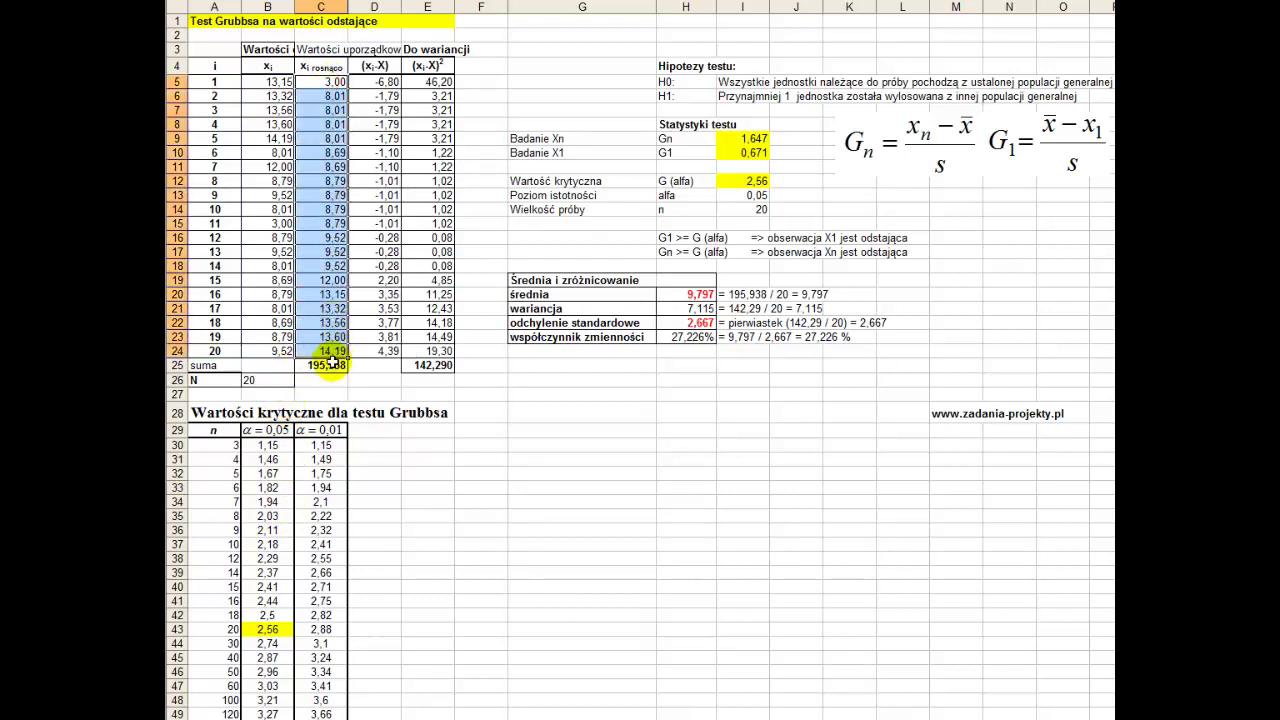
left_click(327, 365)
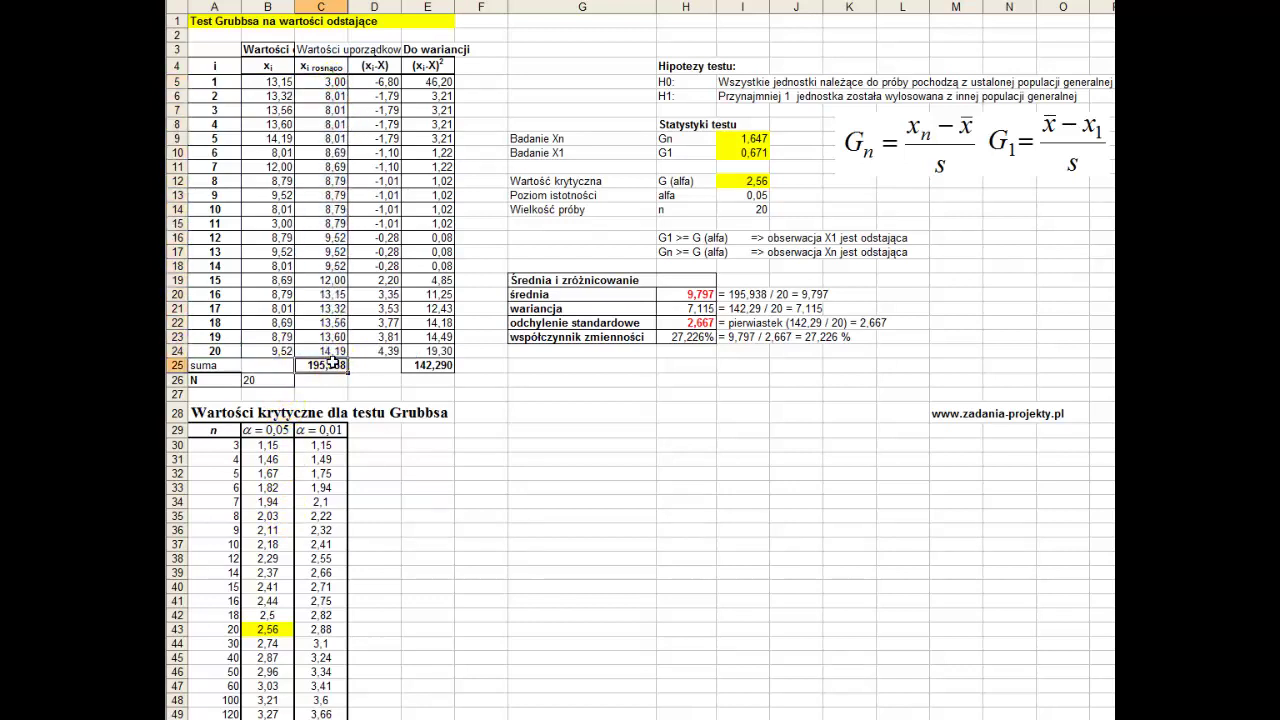
left_click(196, 351)
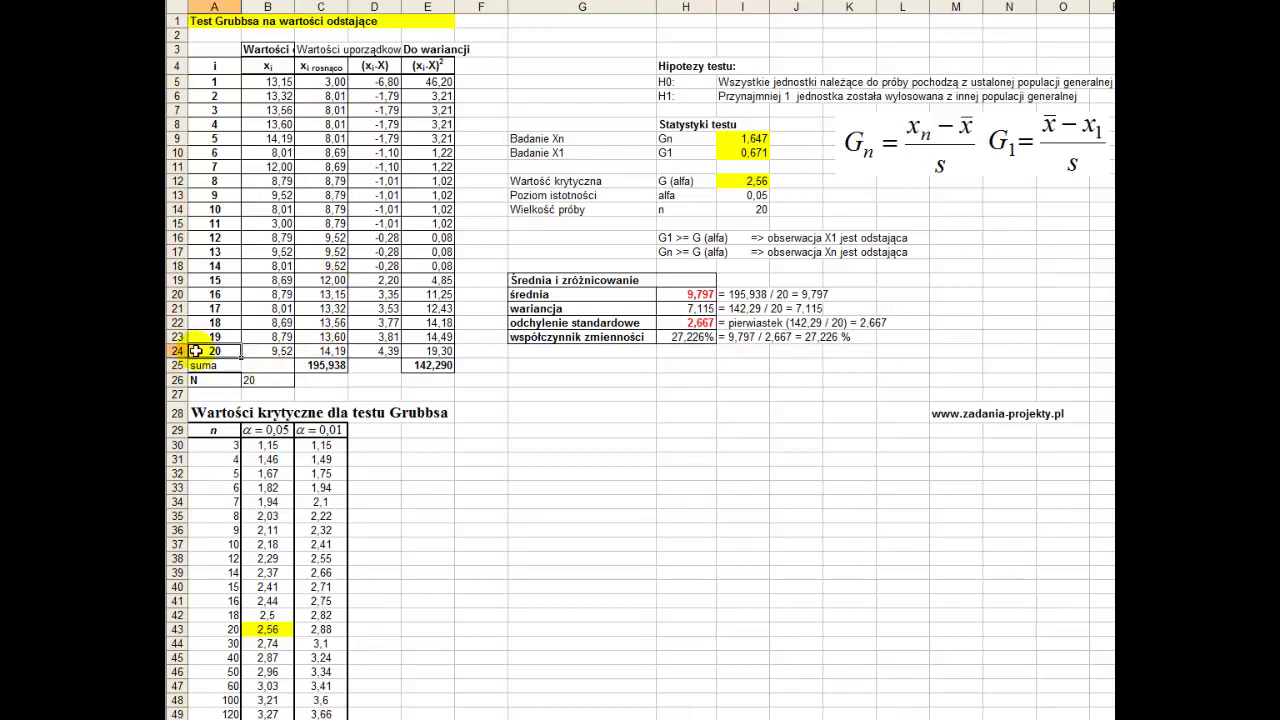
left_click(620, 297)
left_click(690, 296)
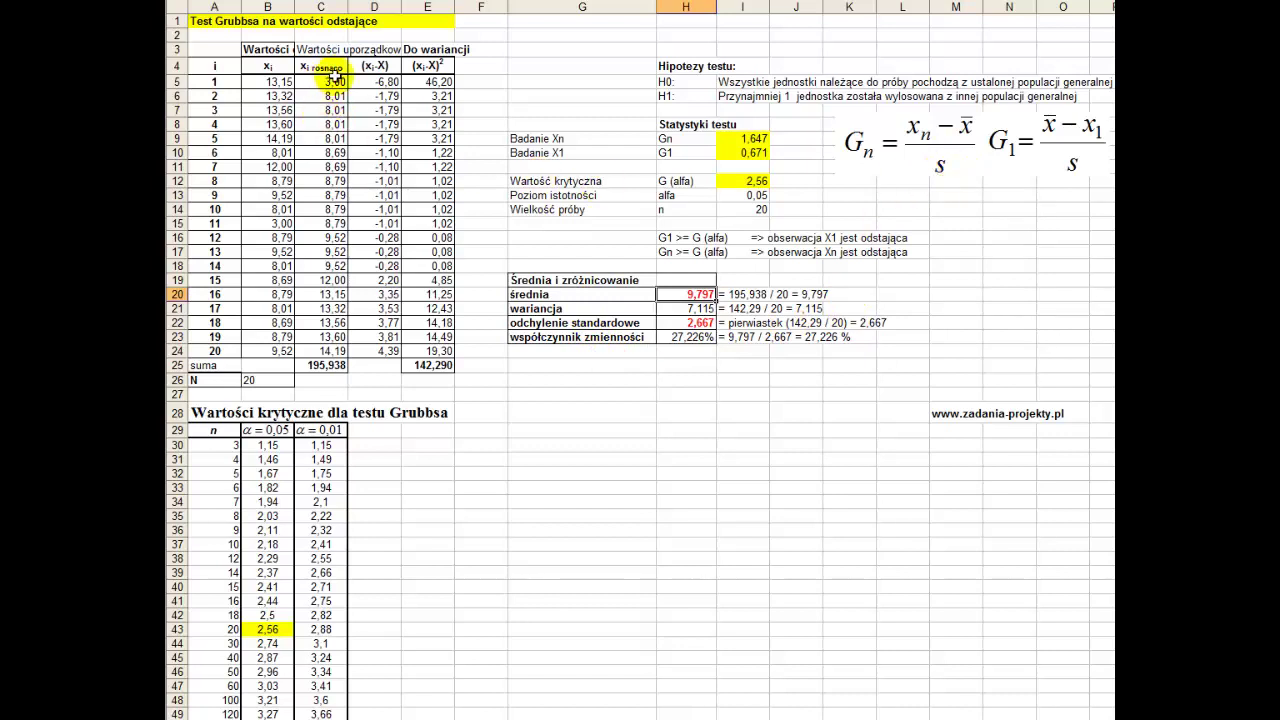
left_click_drag(330, 81, 333, 355)
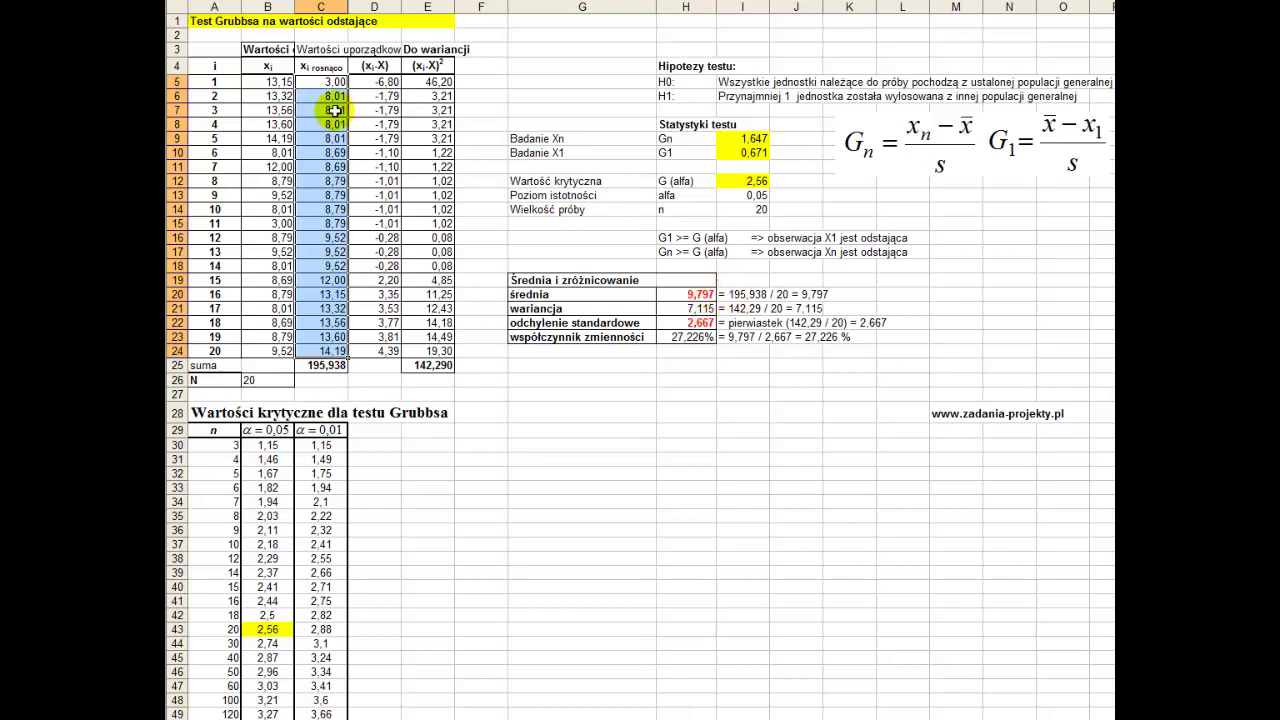
left_click_drag(367, 96, 360, 349)
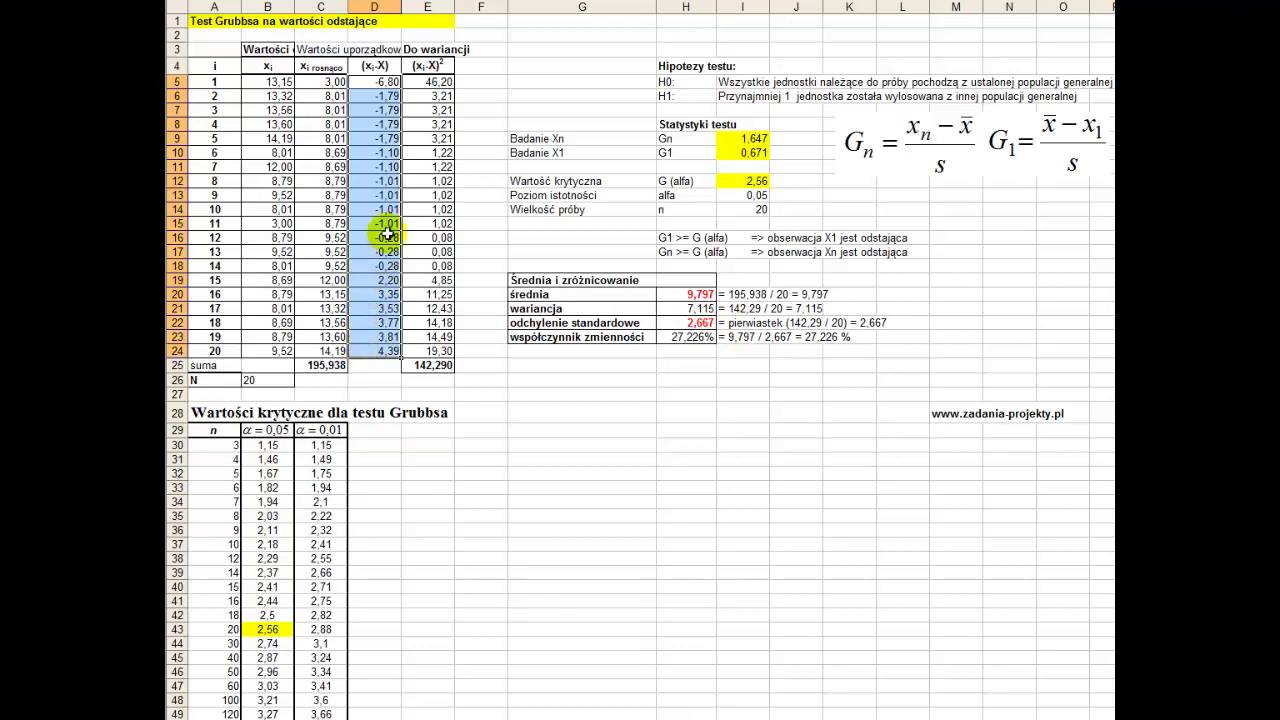
left_click(425, 49)
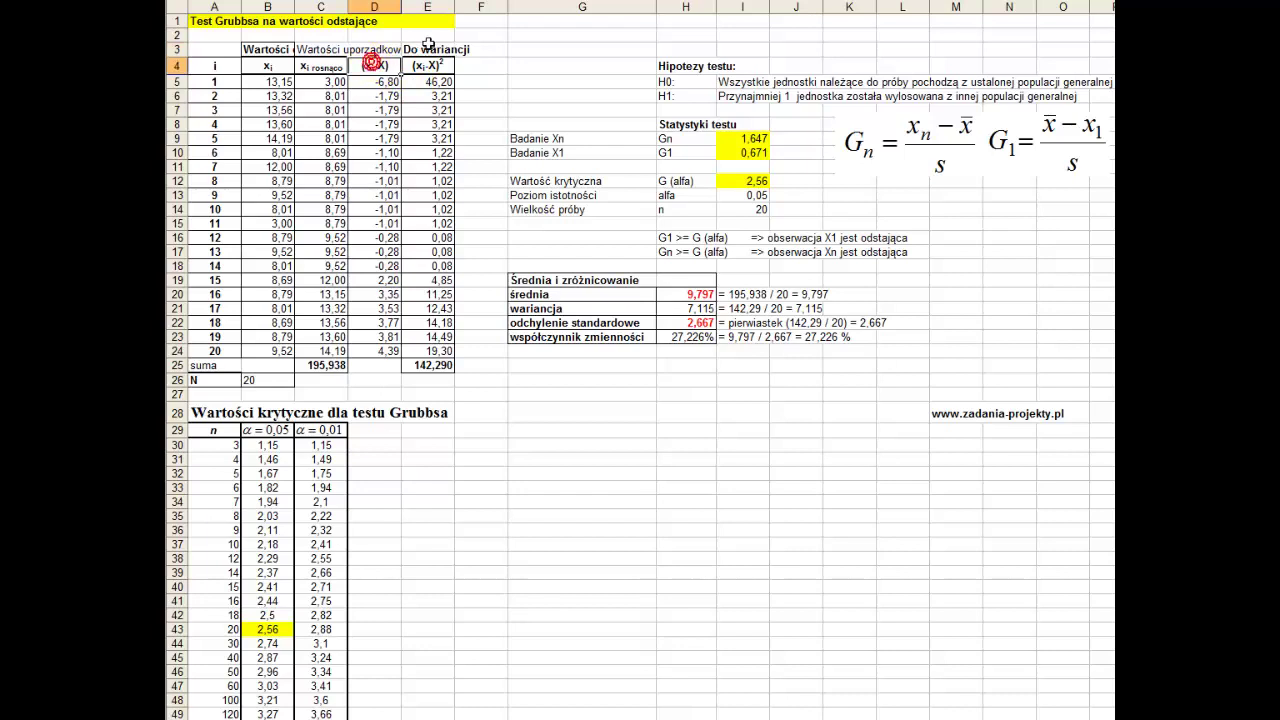
left_click(429, 64)
left_click(429, 64)
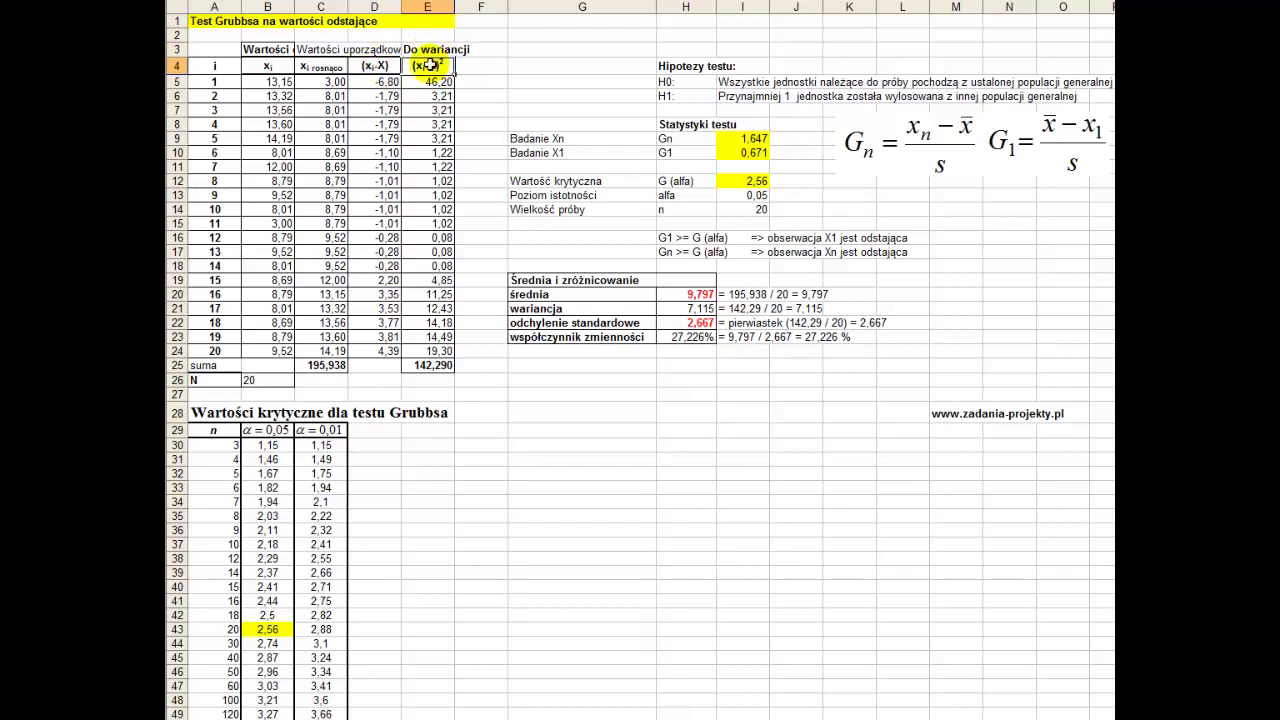
left_click_drag(429, 95, 432, 357)
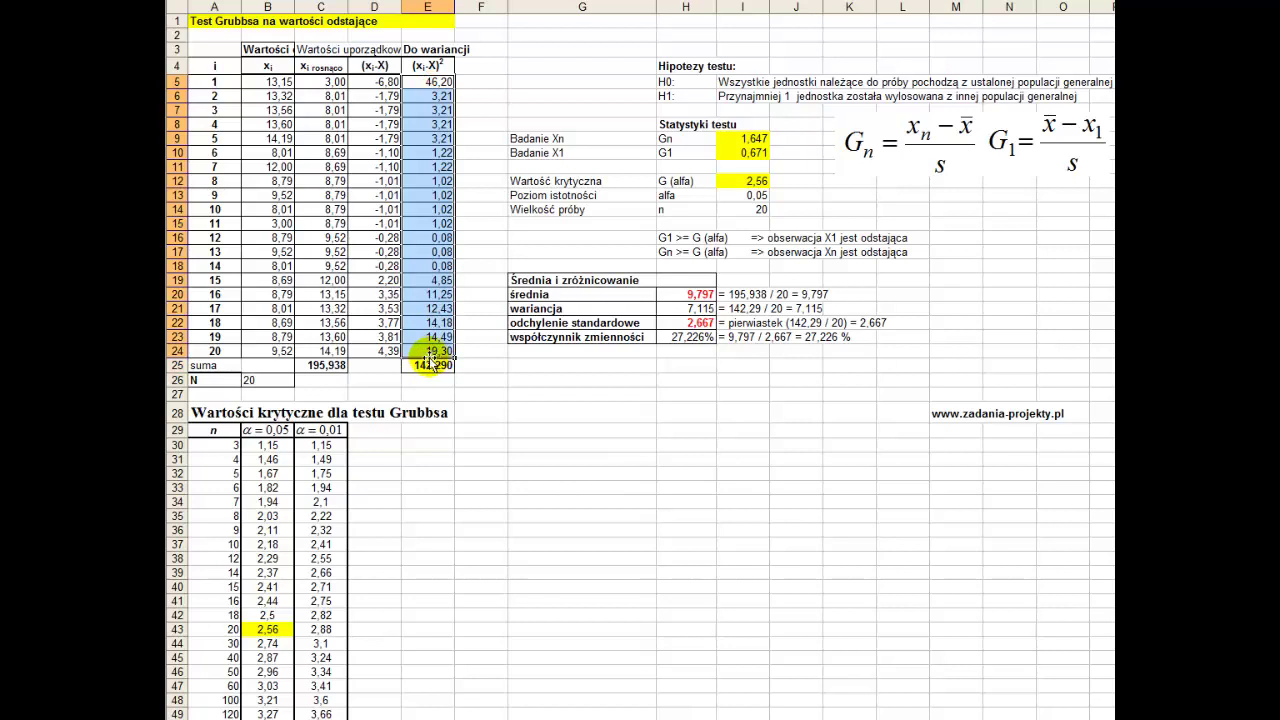
left_click(423, 366)
double_click(423, 366)
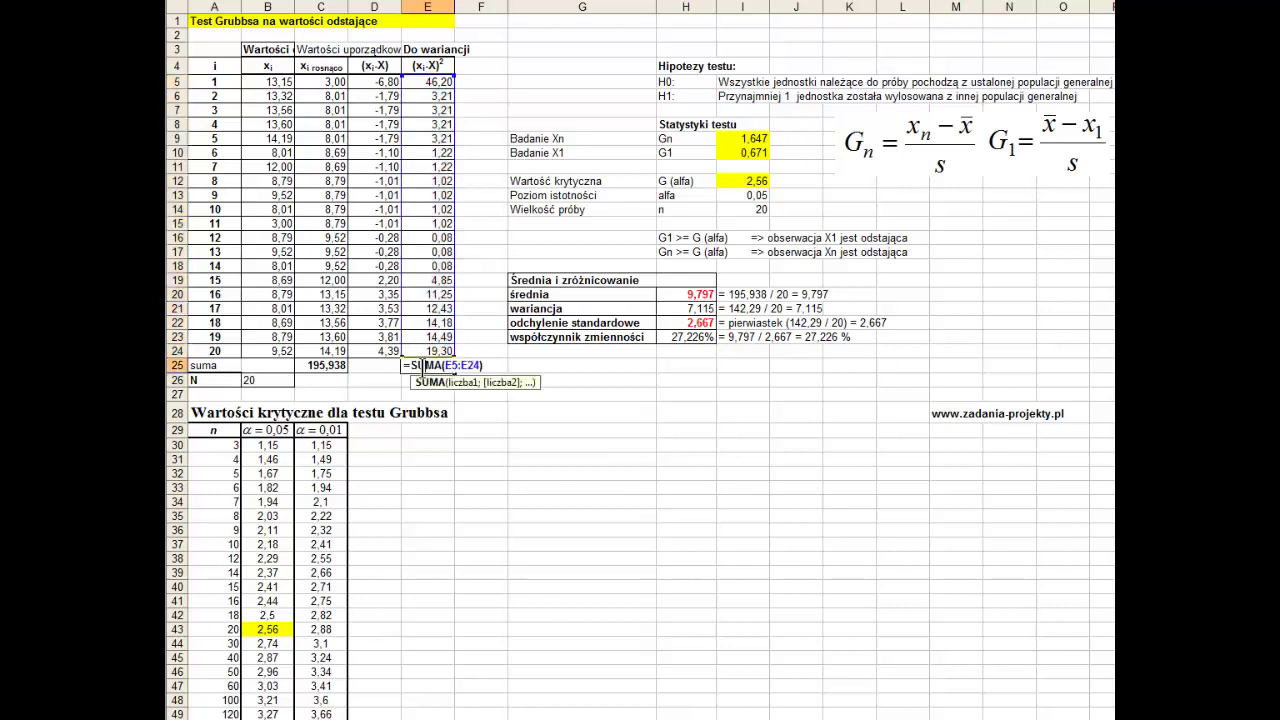
key("Escape")
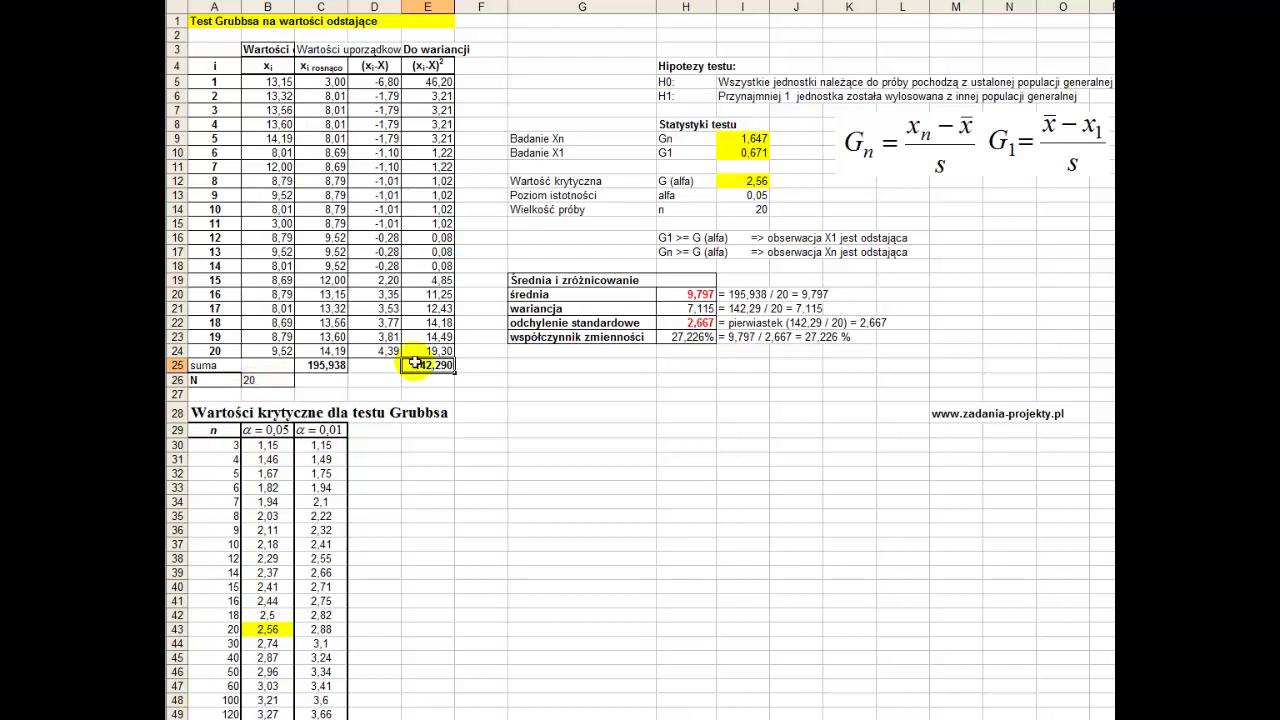
left_click(597, 309)
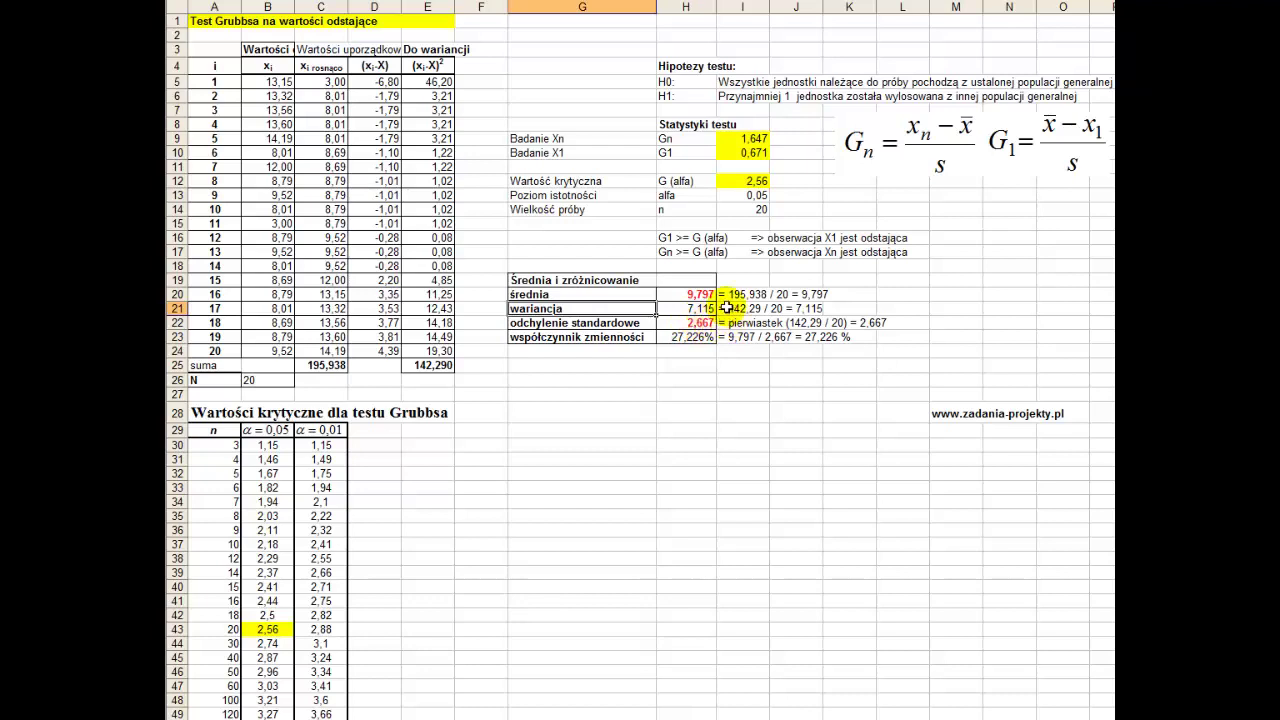
left_click(702, 308)
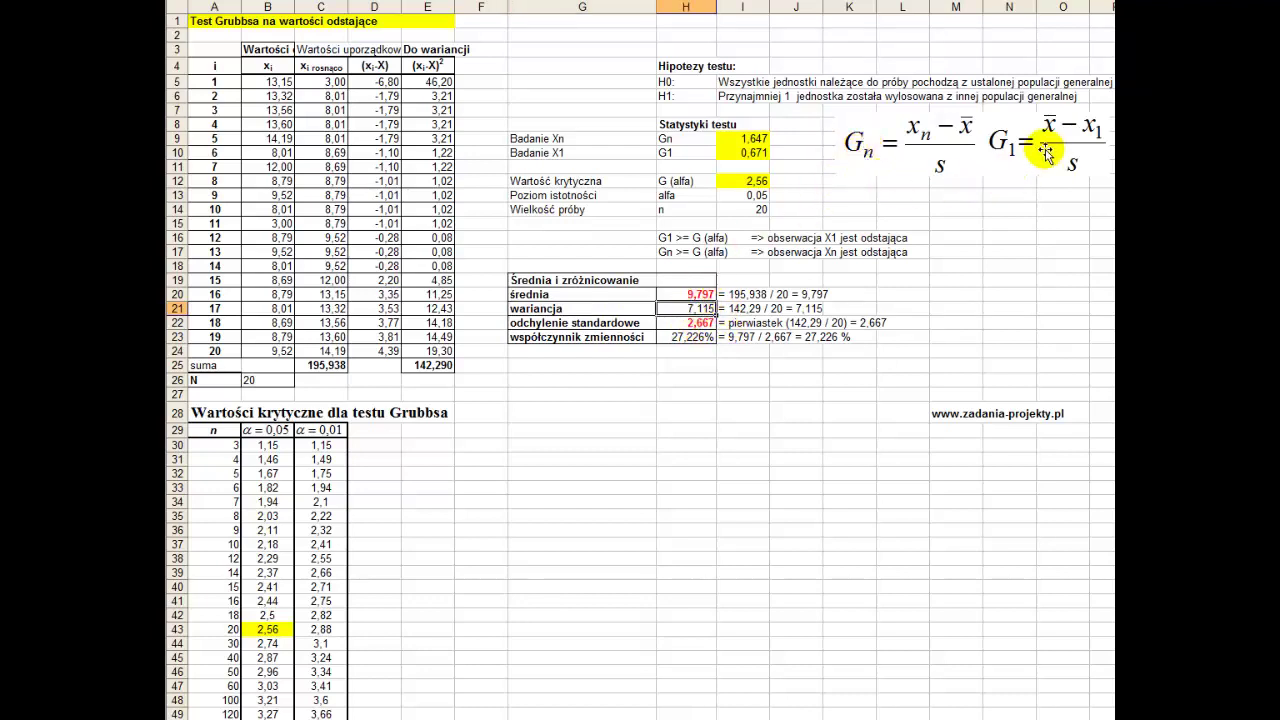
left_click(525, 323)
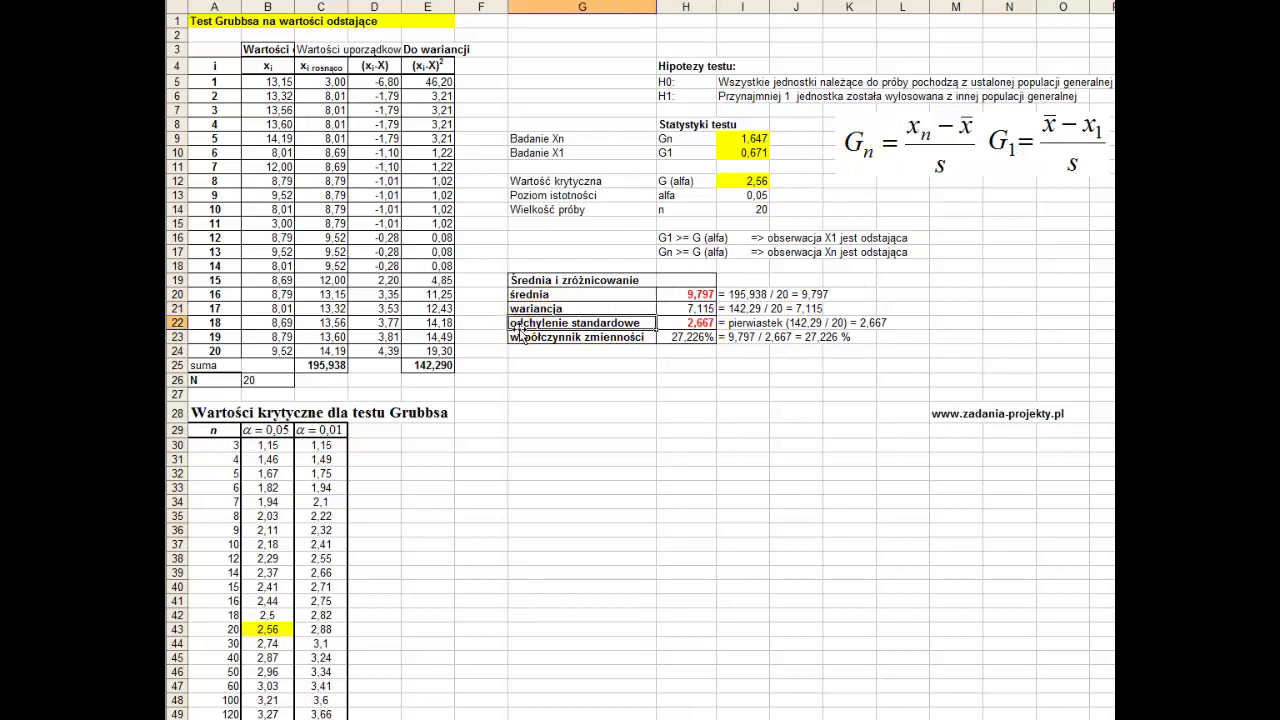
left_click(704, 310)
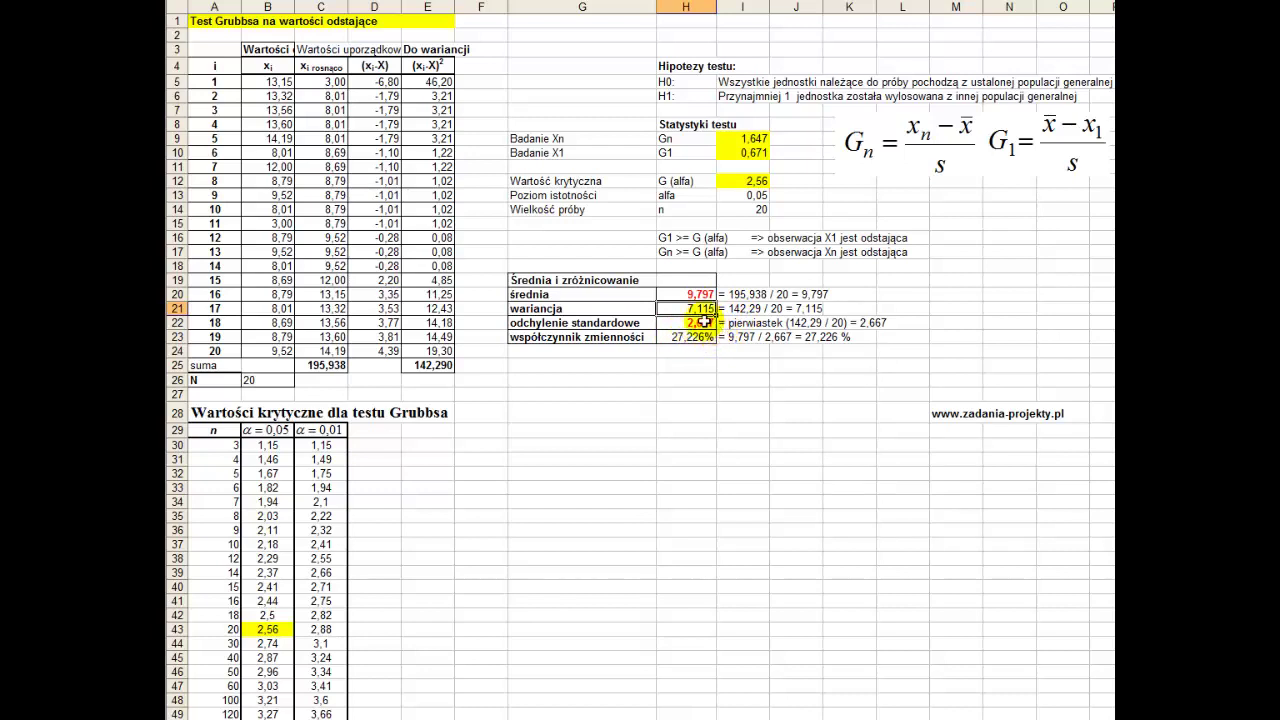
left_click(705, 323)
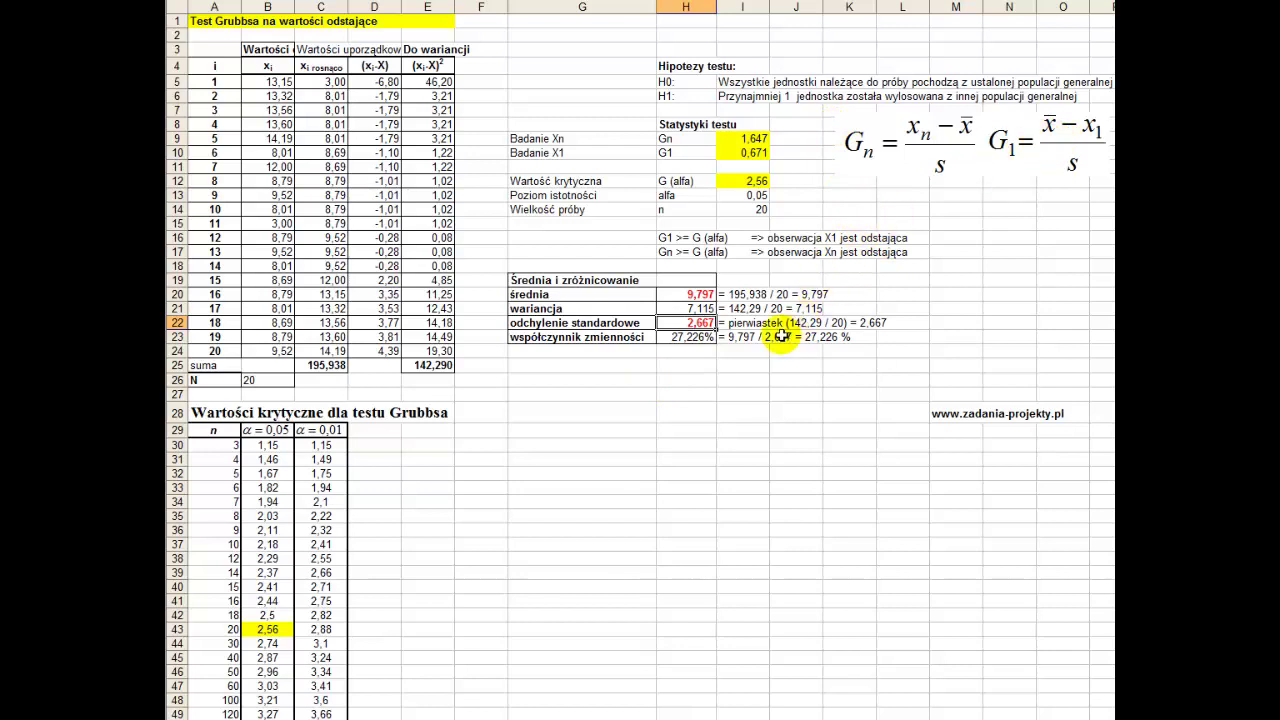
left_click(684, 340)
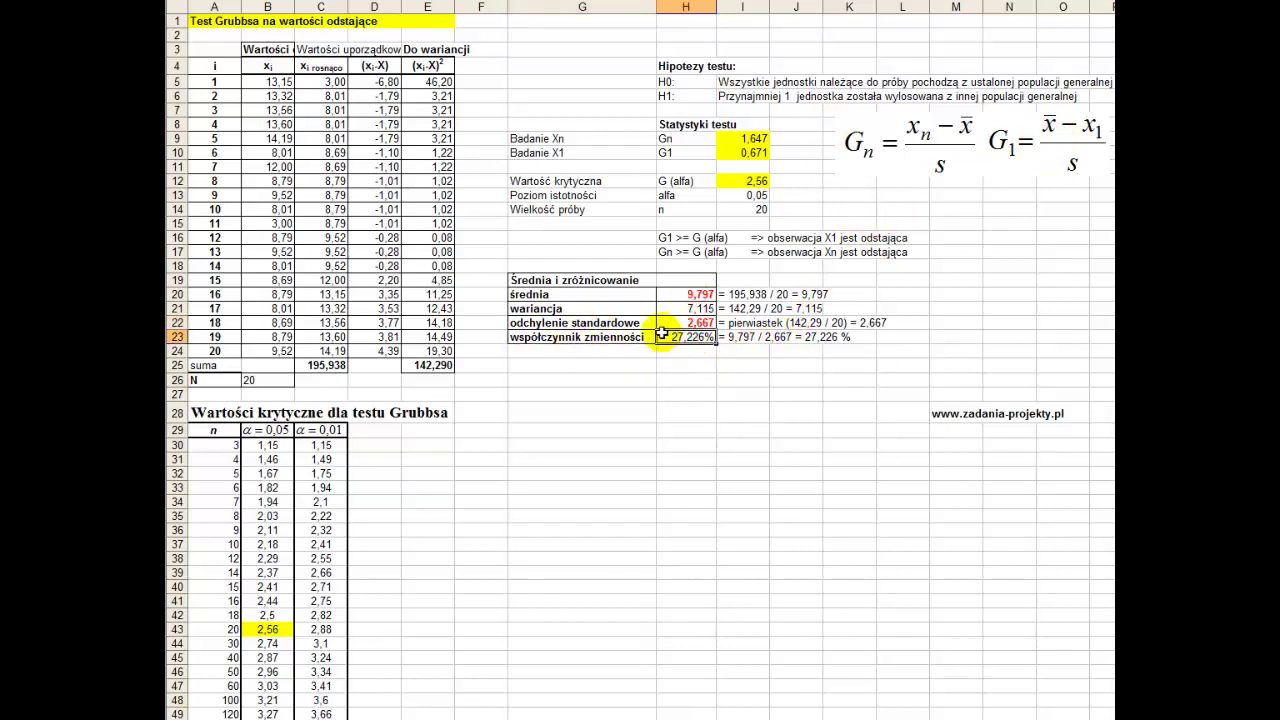
left_click(684, 320)
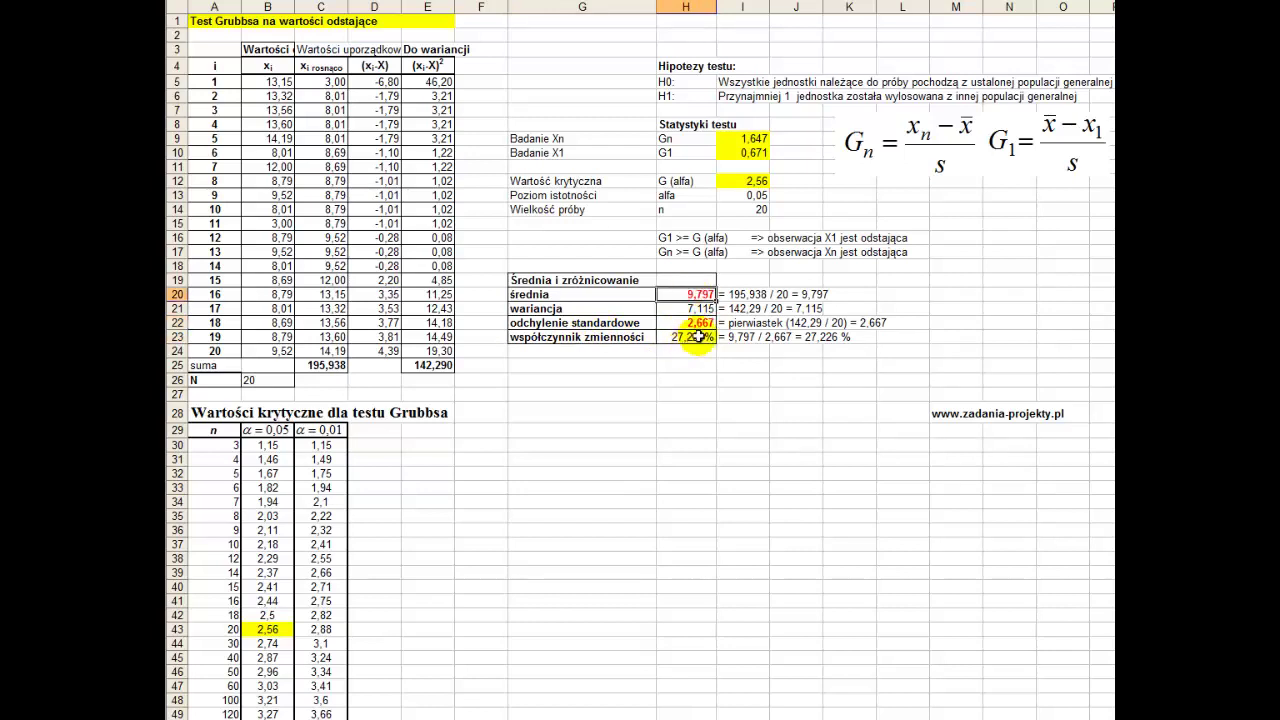
left_click(689, 338)
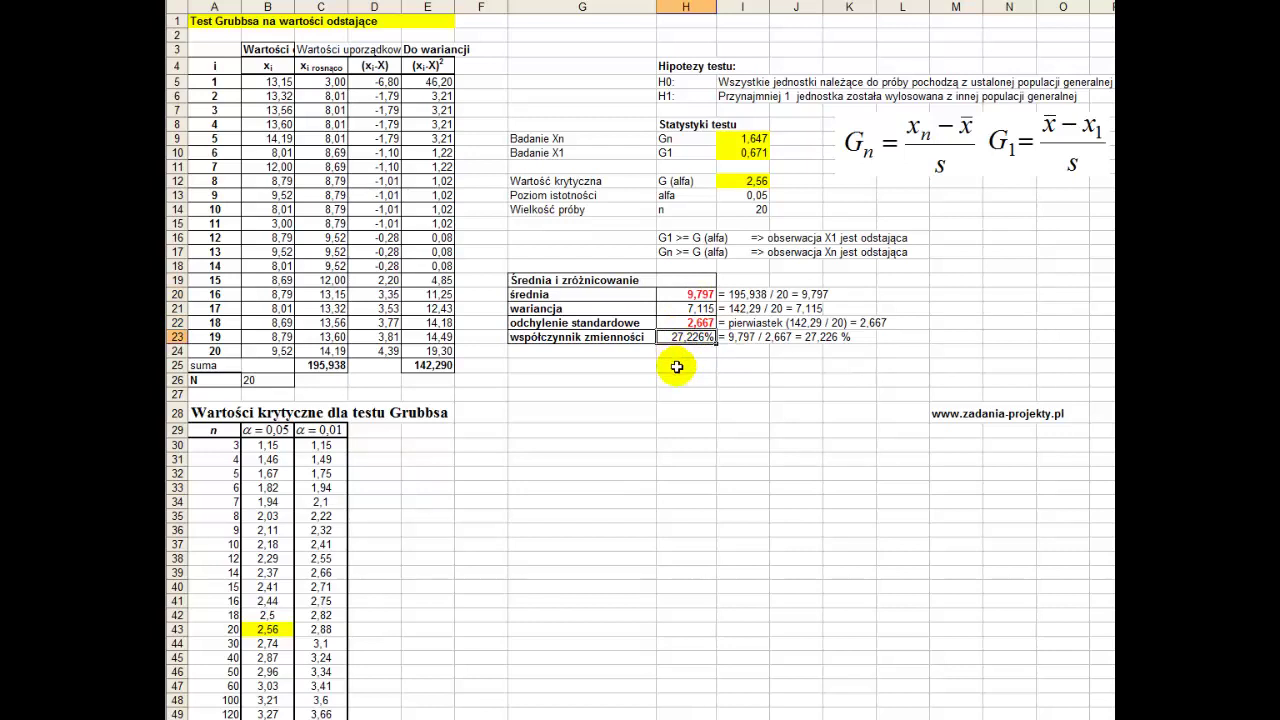
left_click_drag(277, 83, 276, 350)
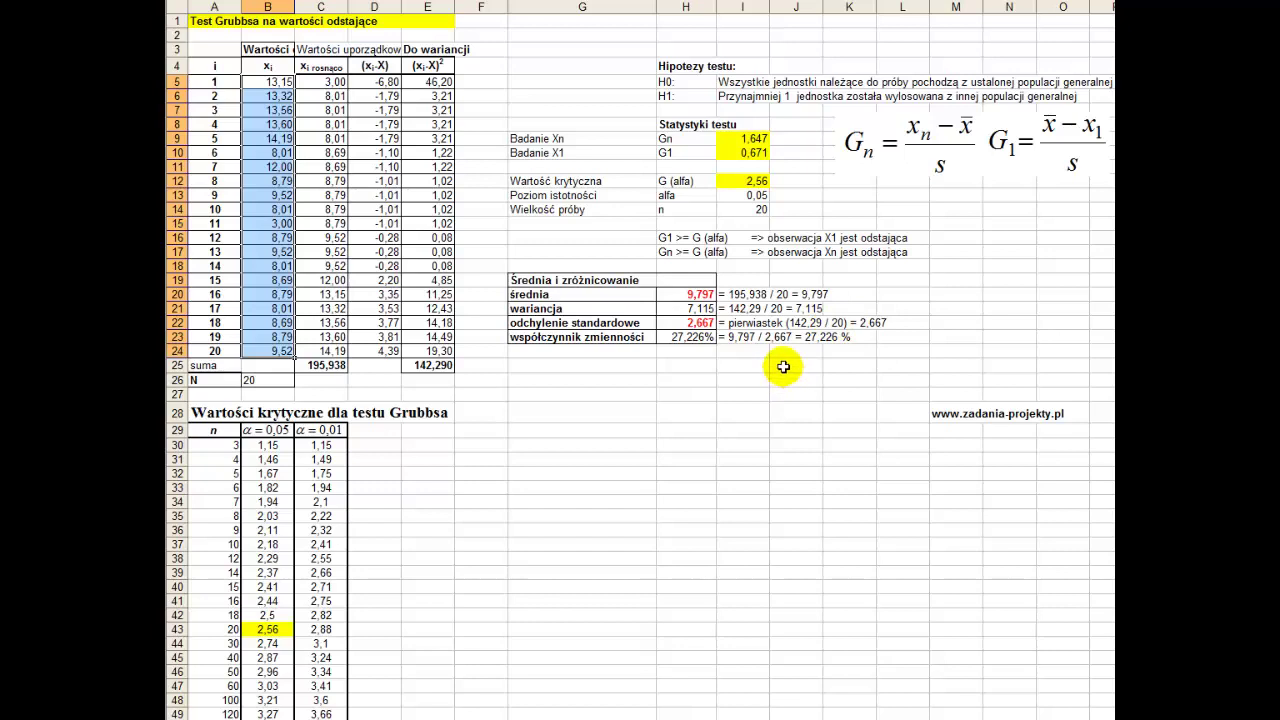
left_click(595, 138)
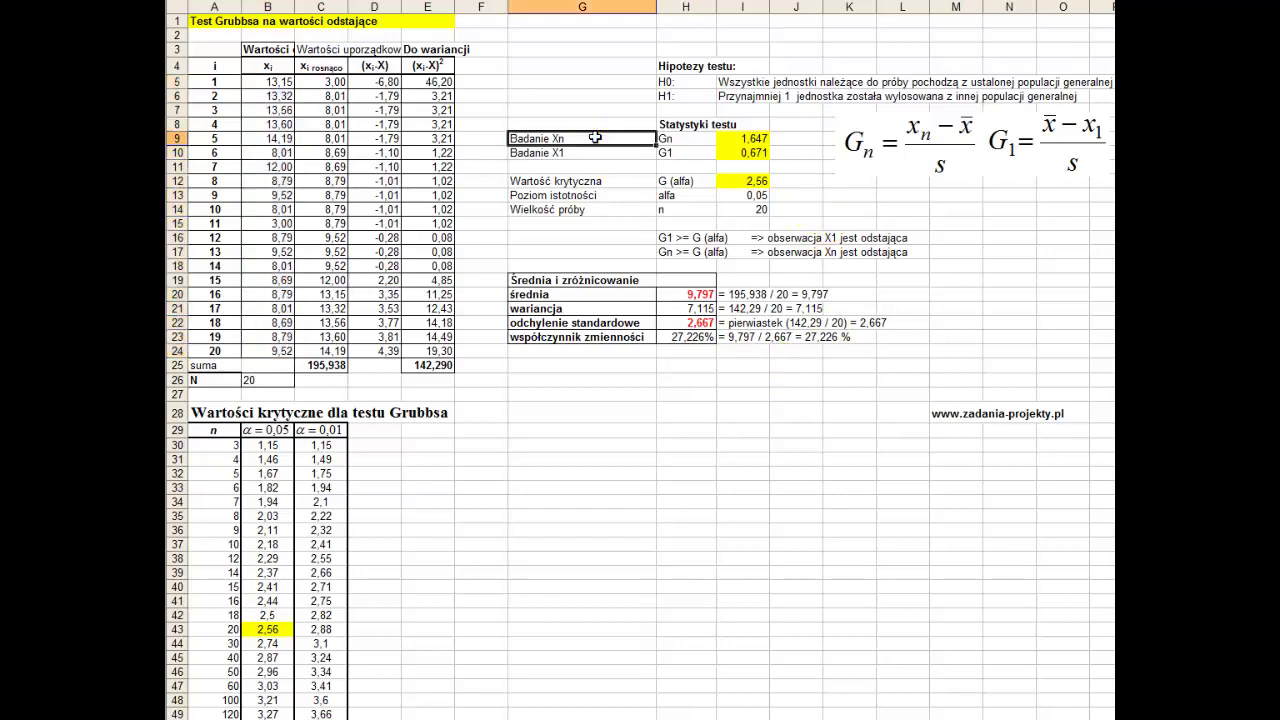
left_click(592, 154)
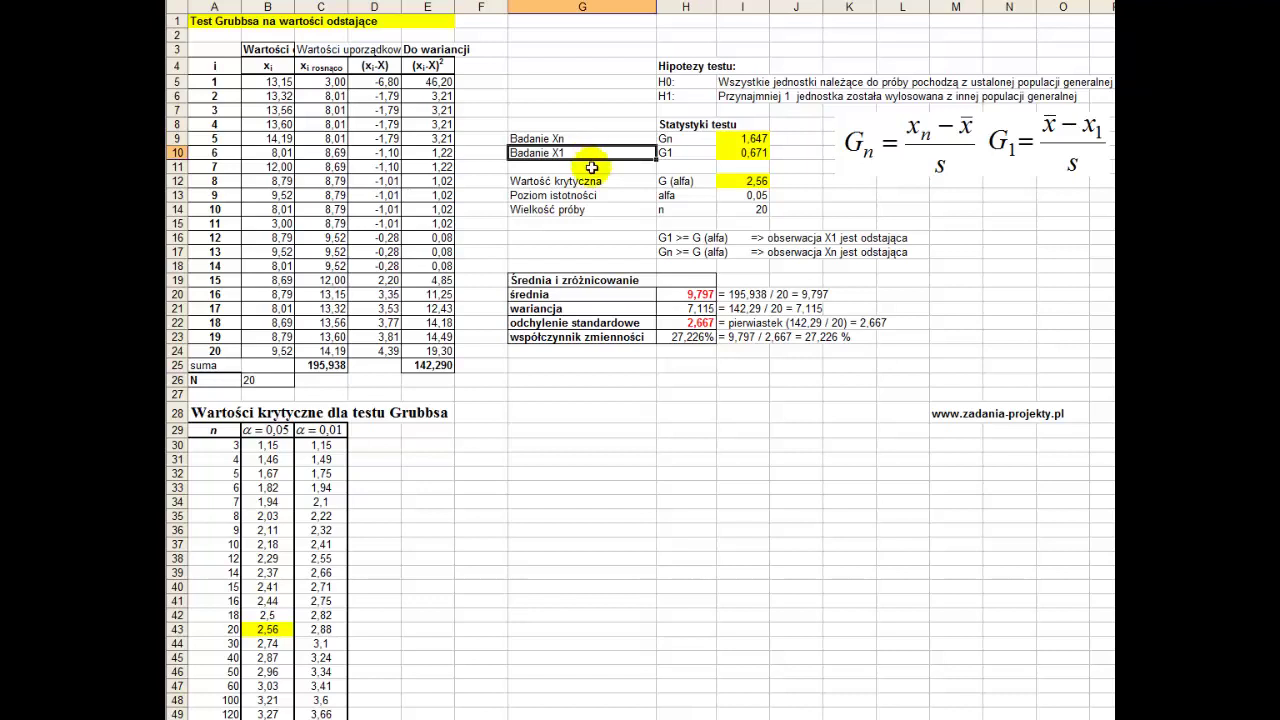
double_click(742, 139)
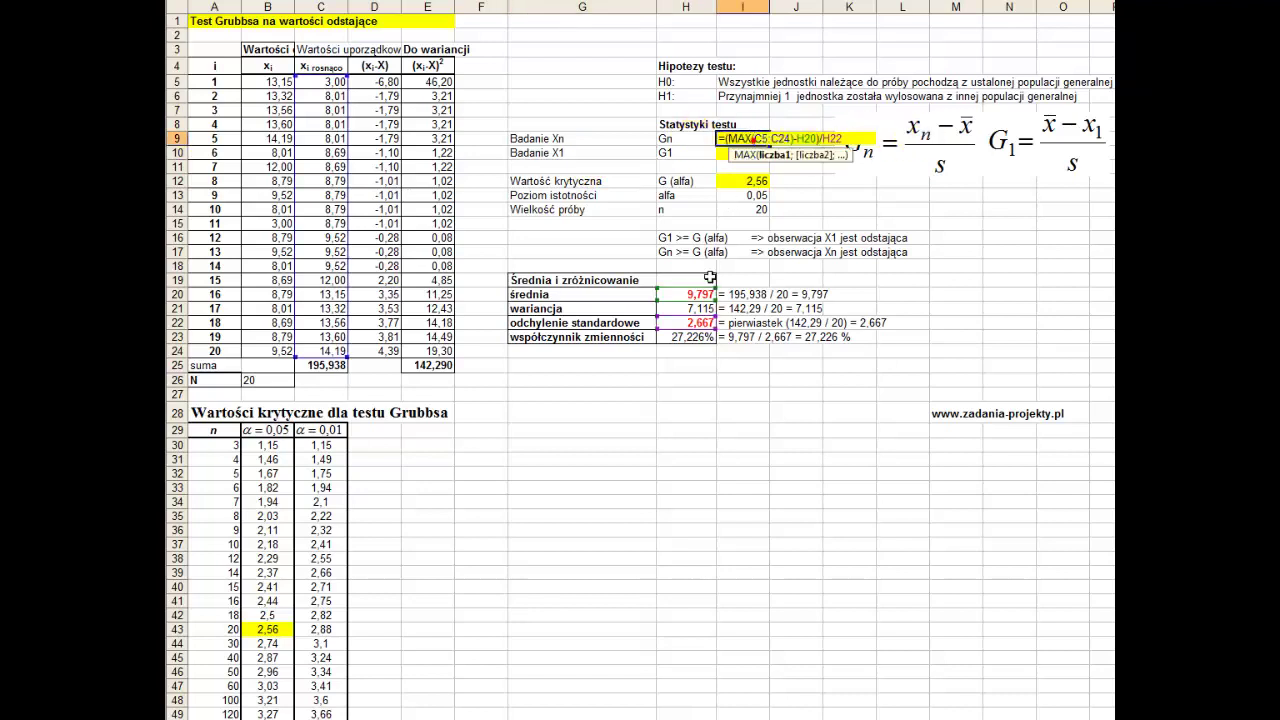
key("Escape")
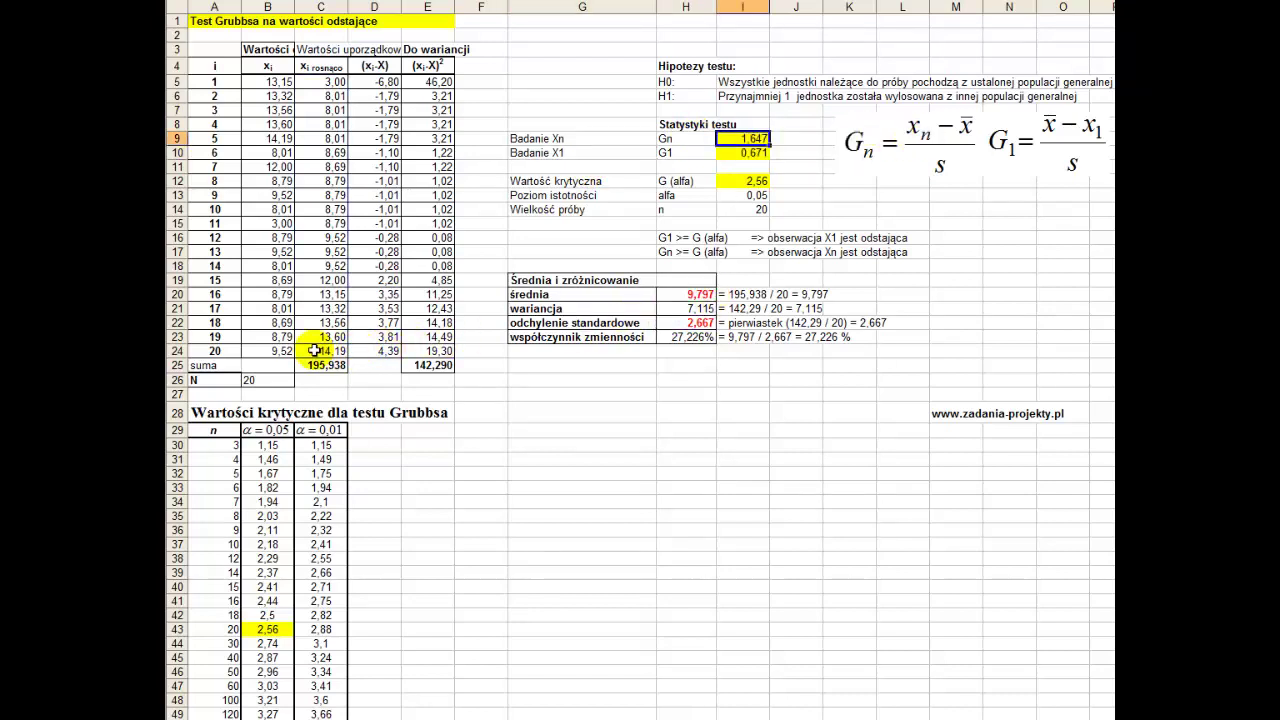
left_click(314, 350)
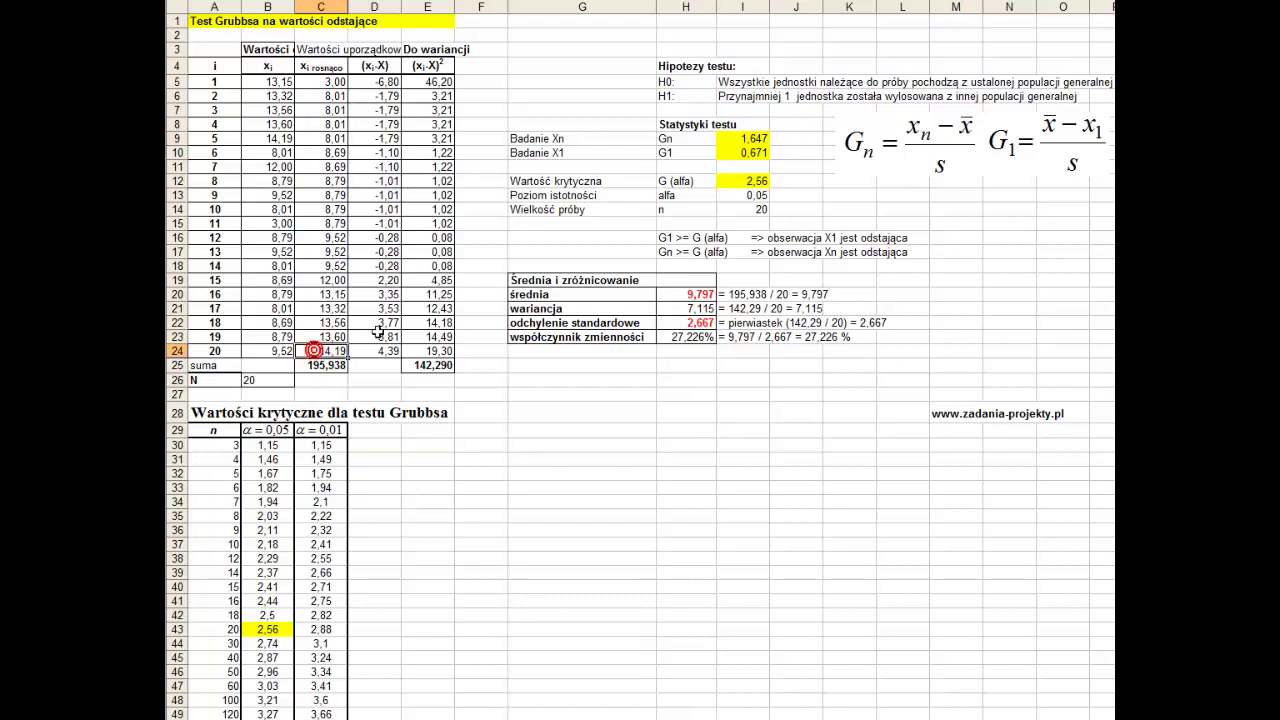
left_click(700, 294)
left_click(673, 322)
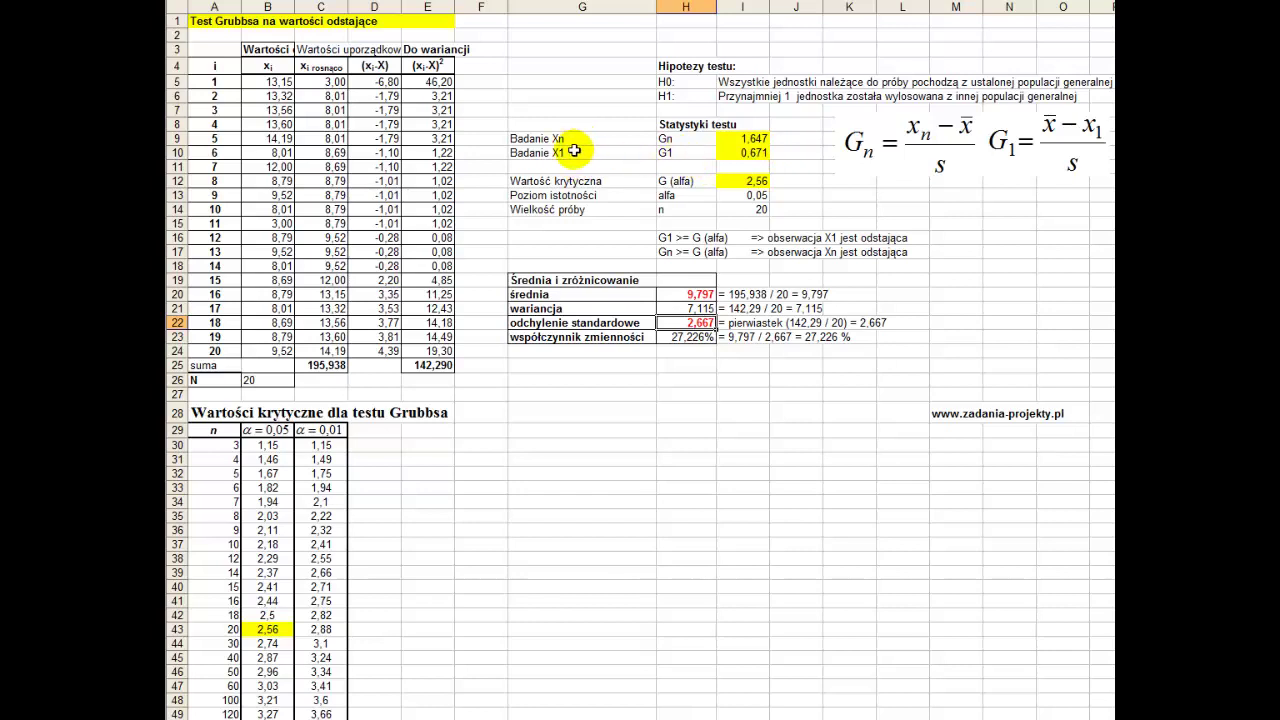
left_click(301, 86)
left_click(605, 152)
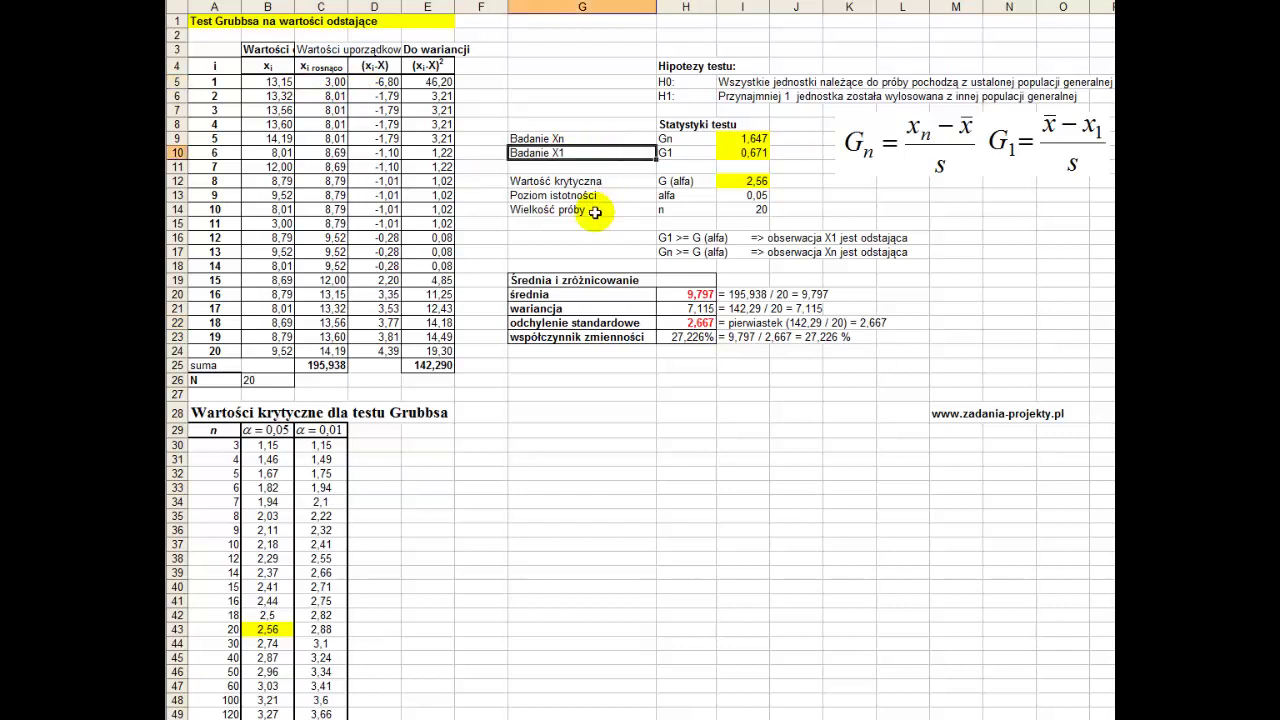
left_click(679, 150)
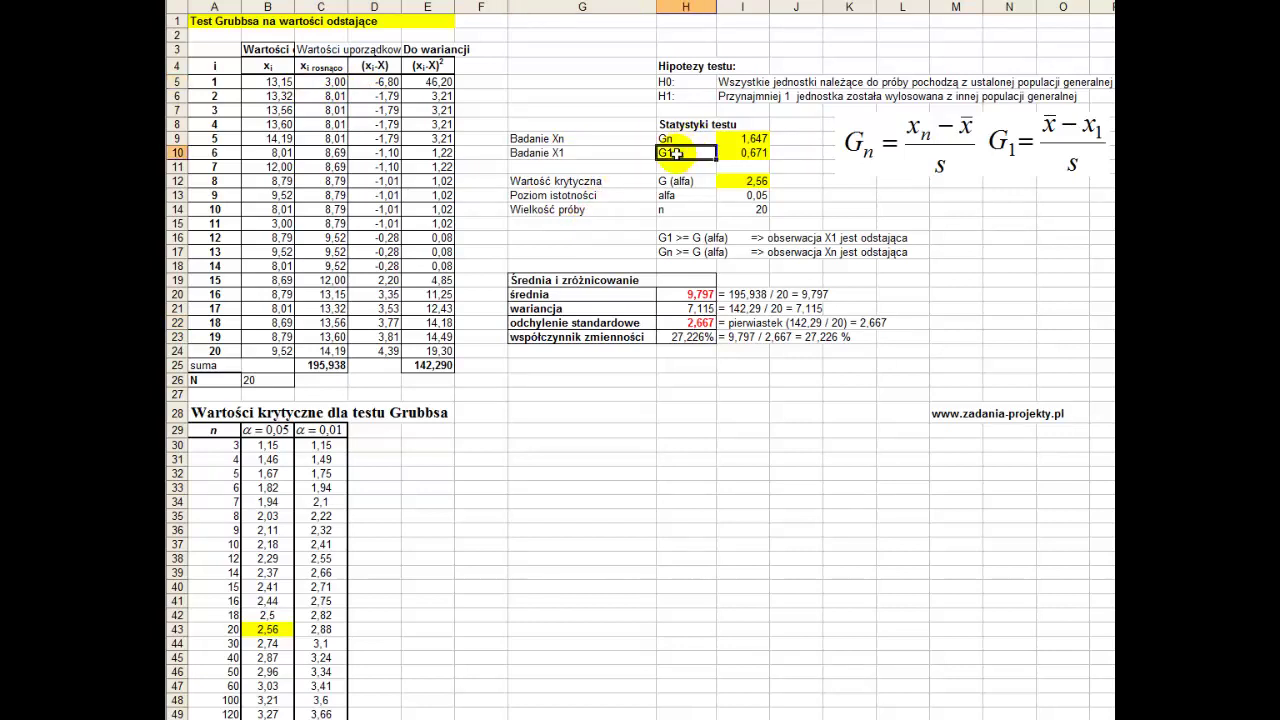
left_click(733, 149)
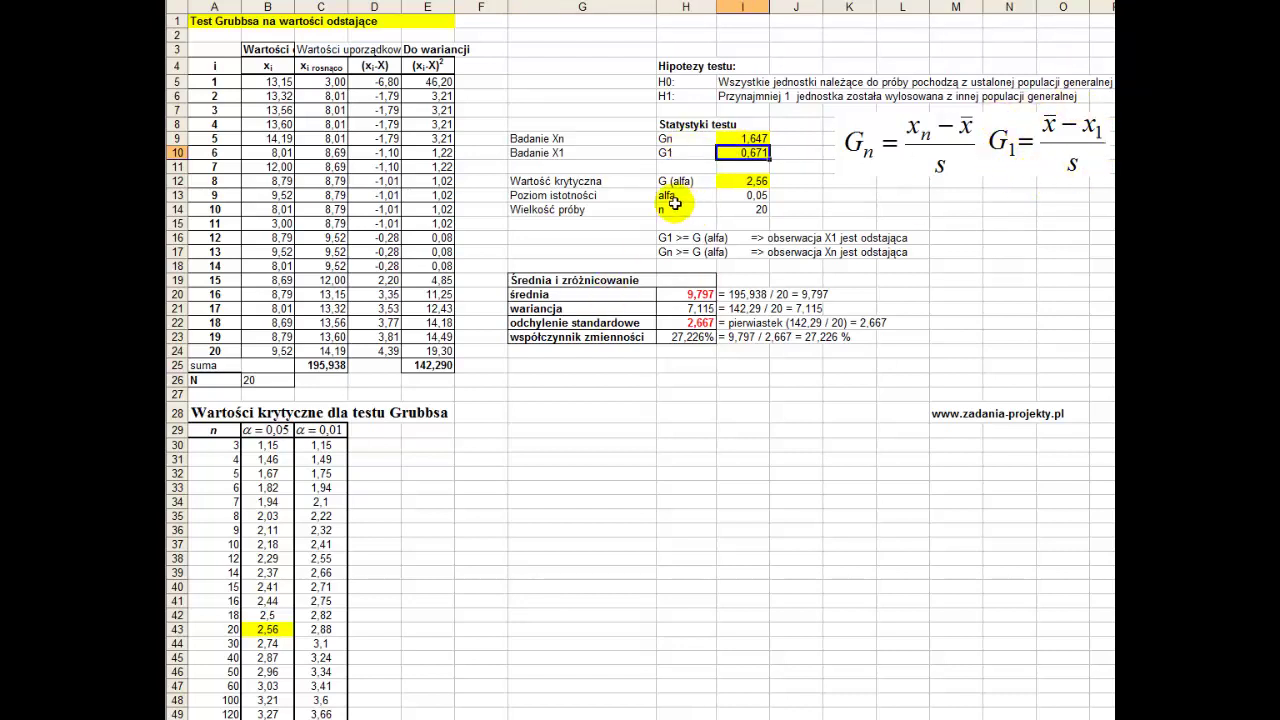
left_click(666, 292)
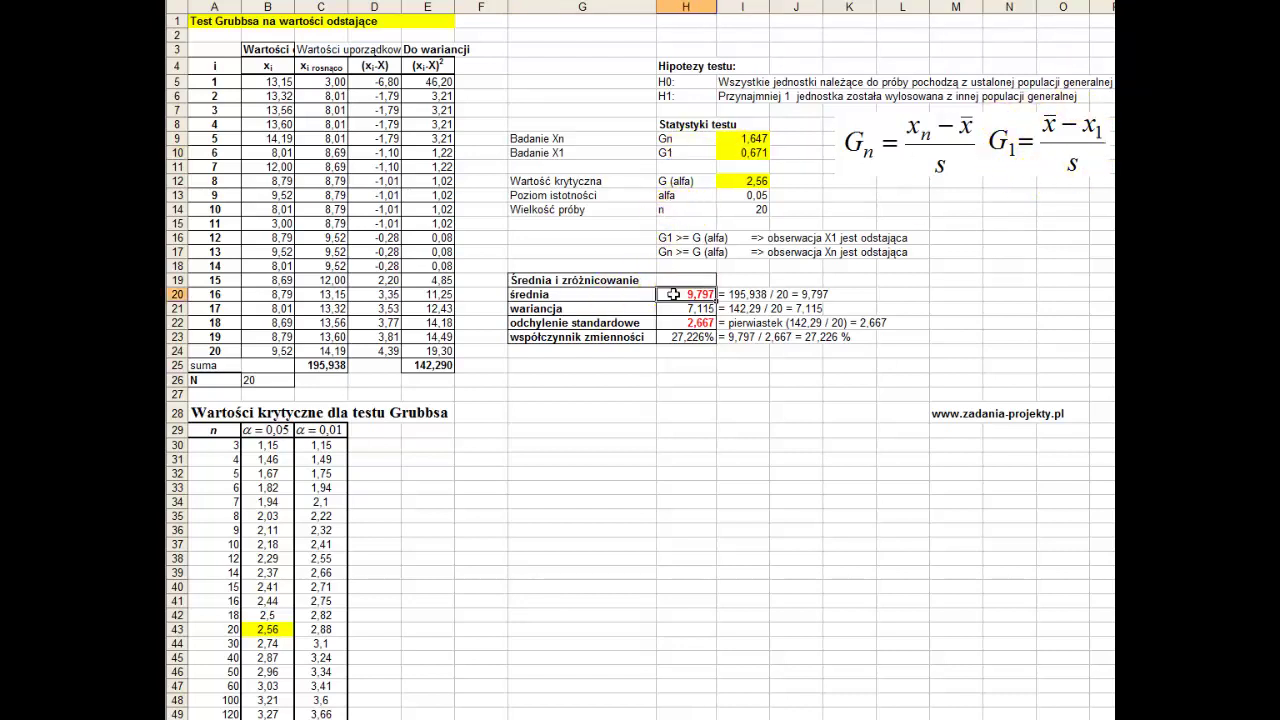
left_click(322, 82)
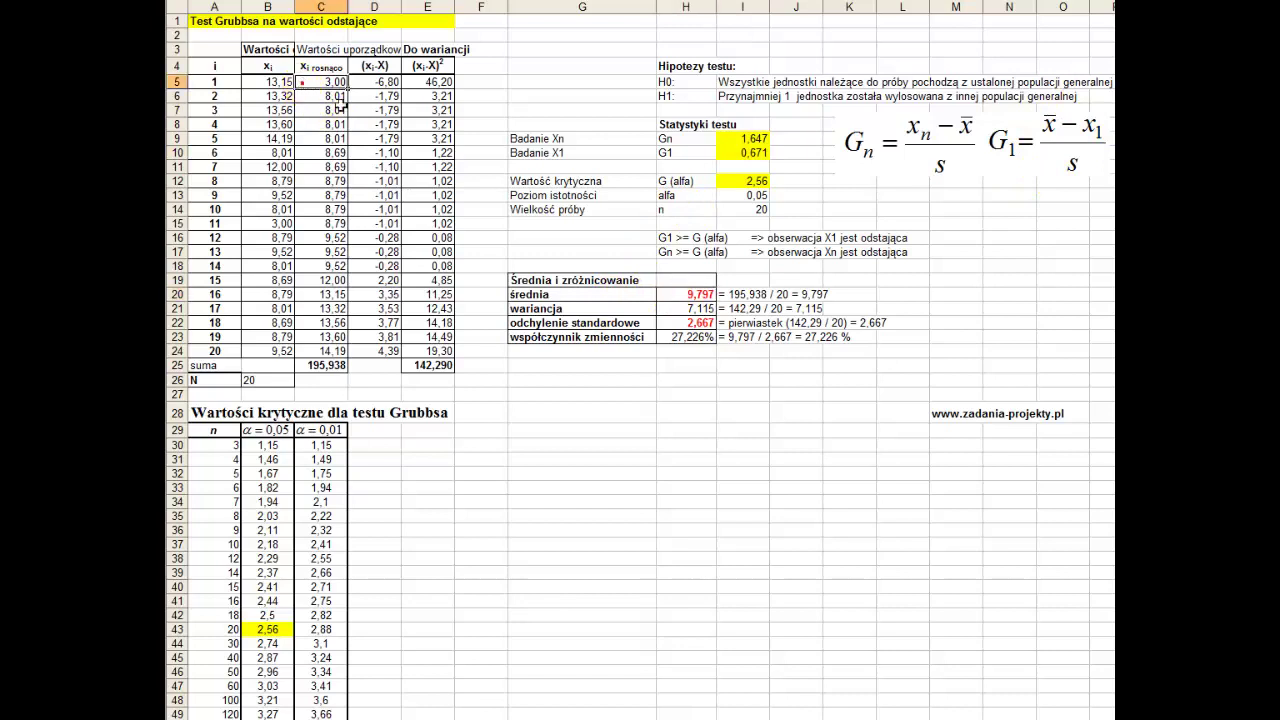
left_click(705, 327)
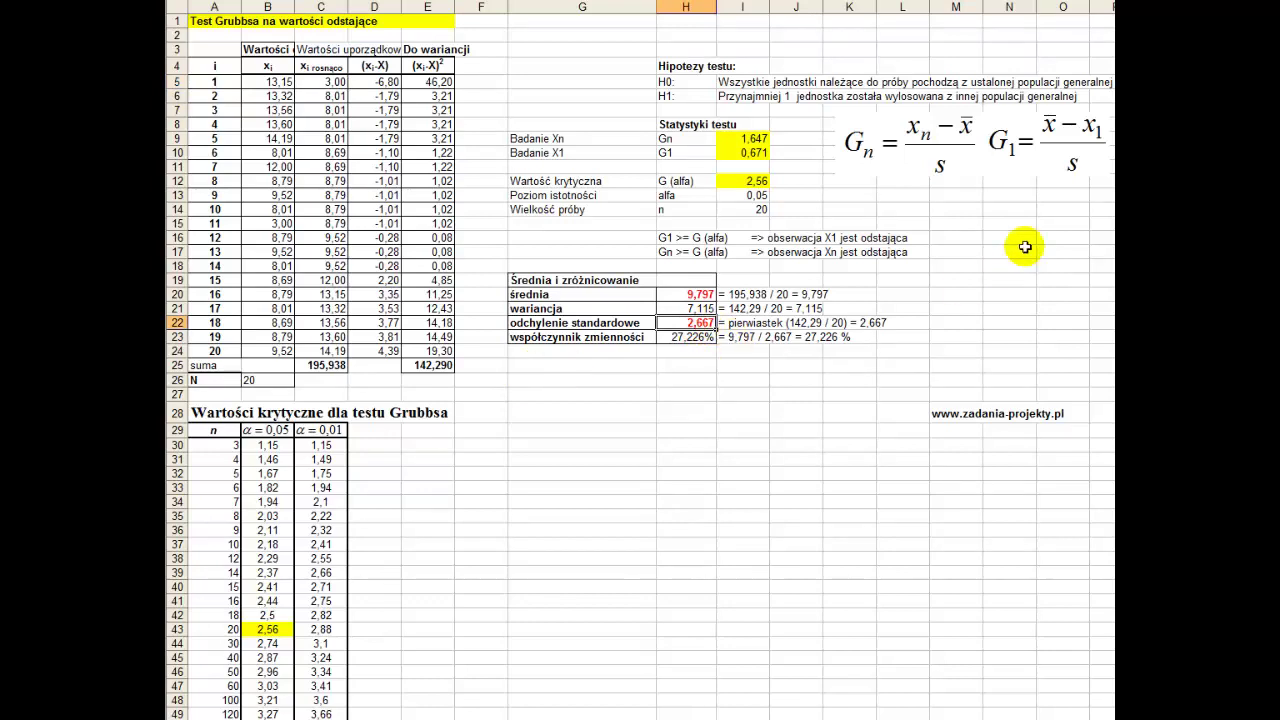
left_click(722, 152)
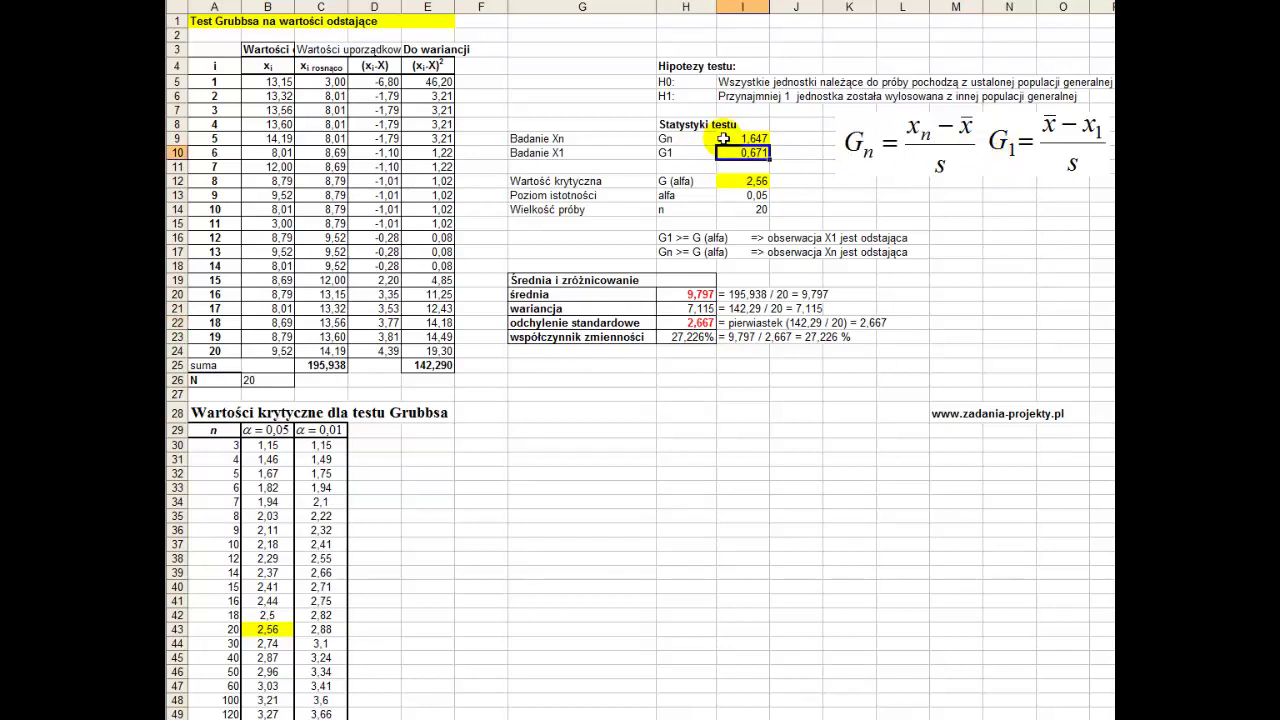
left_click(722, 138)
left_click(553, 181)
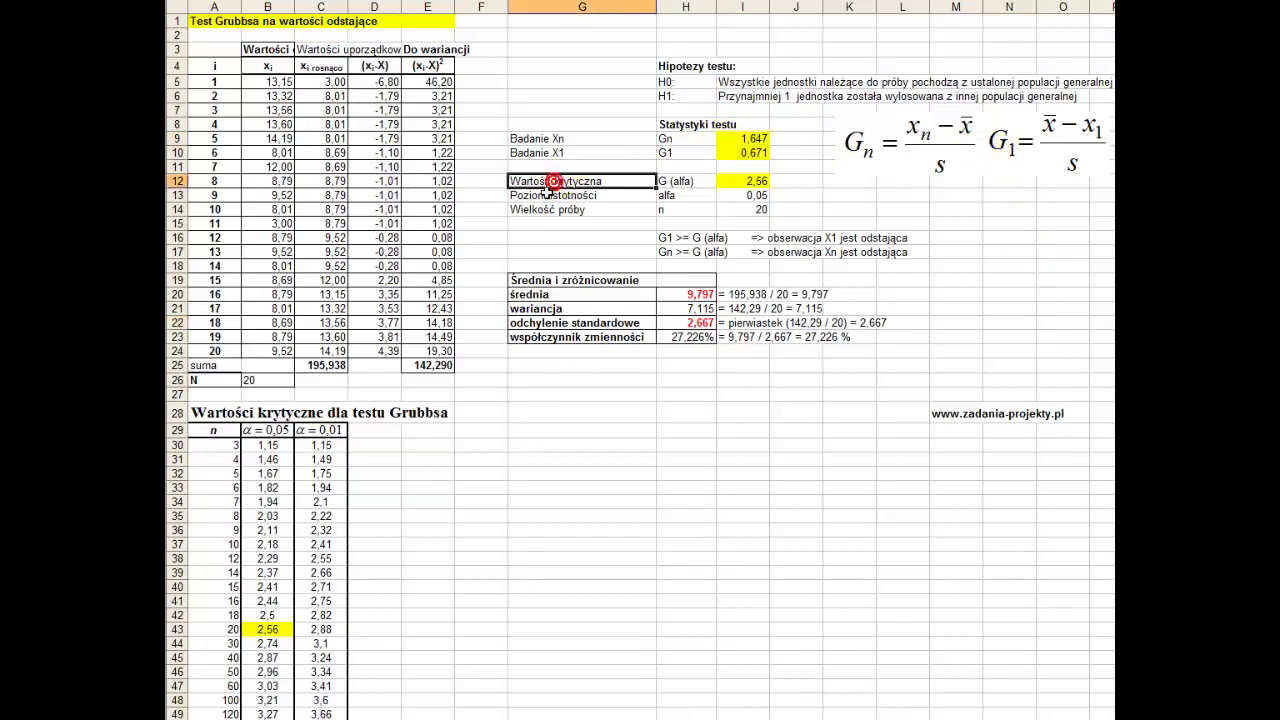
left_click(753, 178)
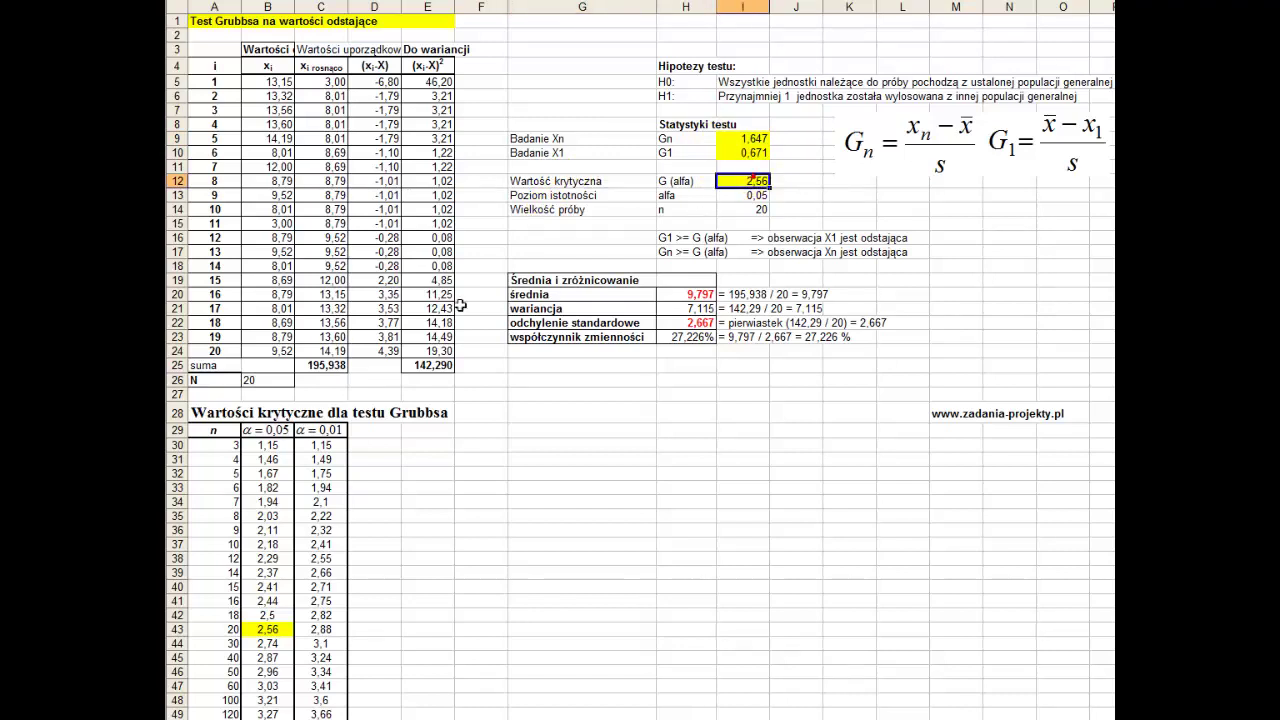
left_click(205, 406)
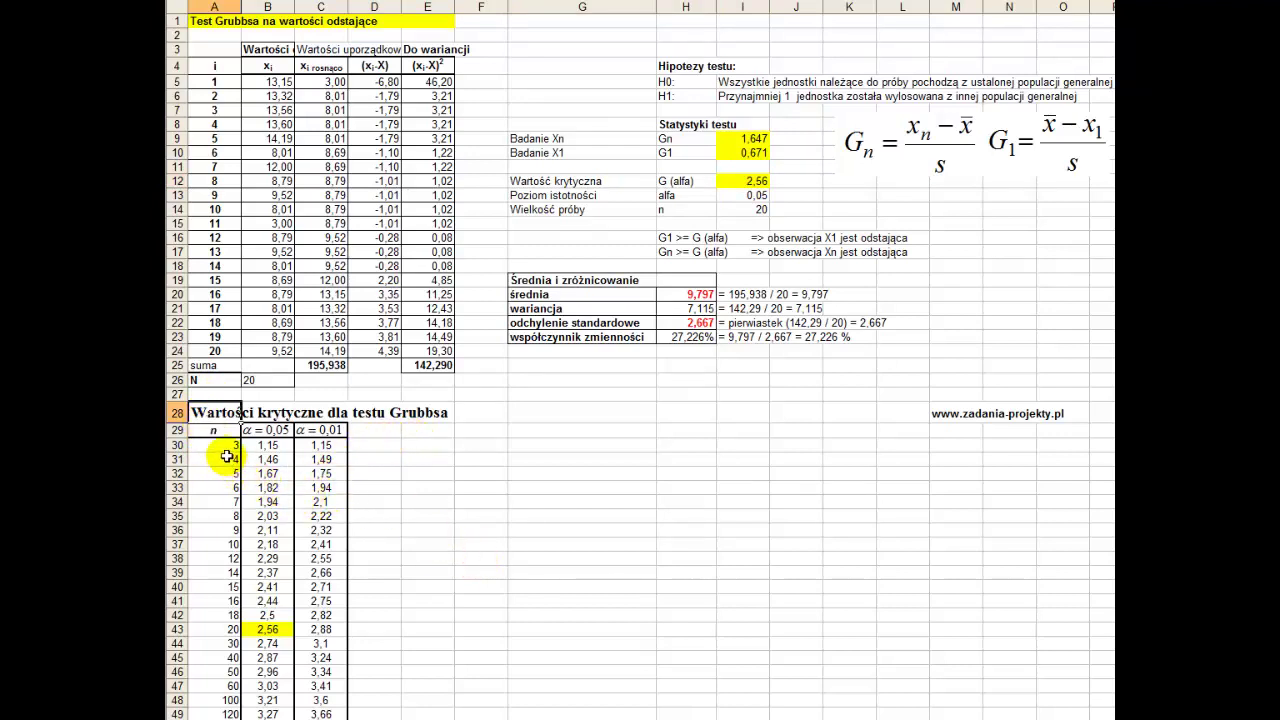
scroll(211, 690, "down", 1)
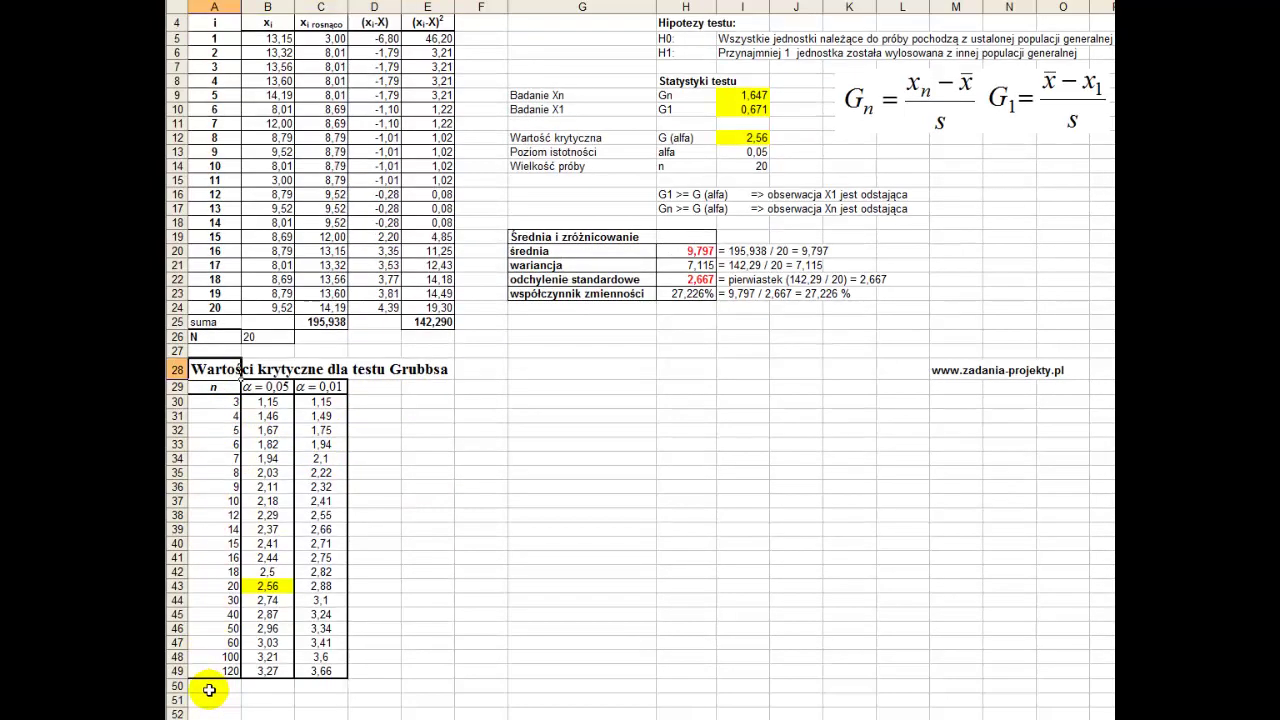
scroll(209, 690, "up", 1)
mouse_move(229, 440)
left_mouse_down()
mouse_move(222, 665)
mouse_move(217, 655)
left_mouse_up()
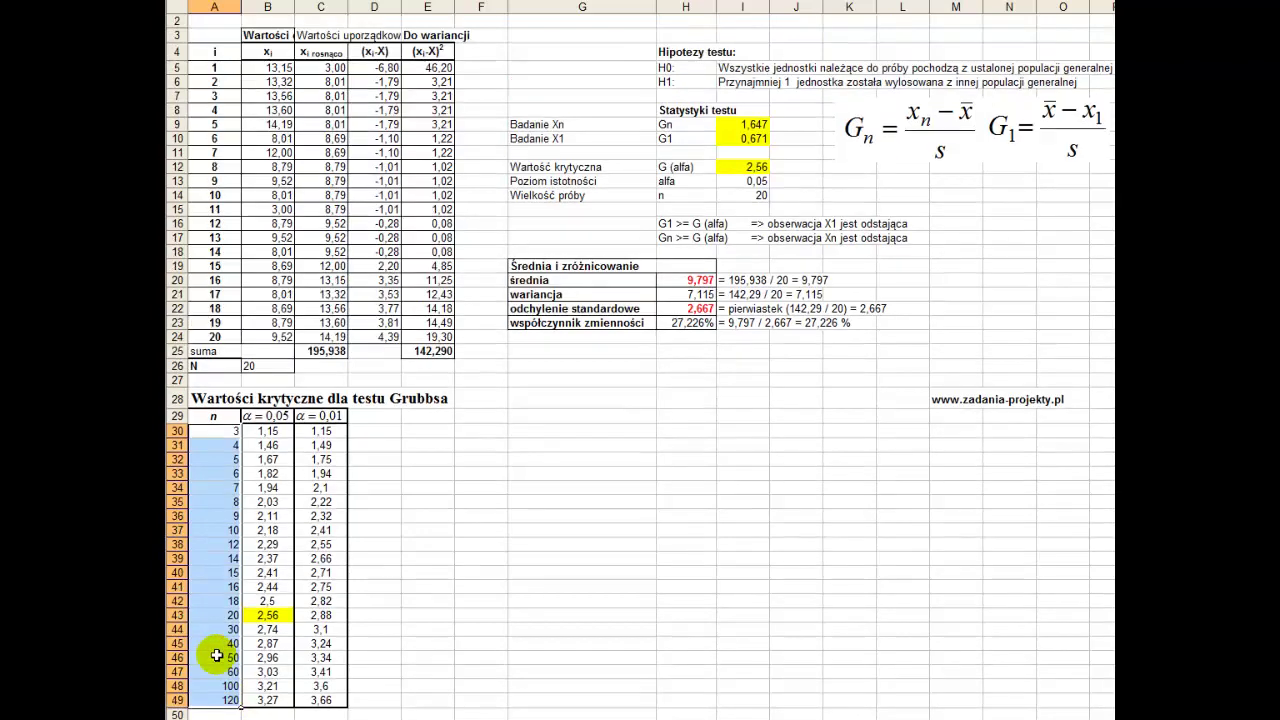
scroll(207, 655, "up", 1)
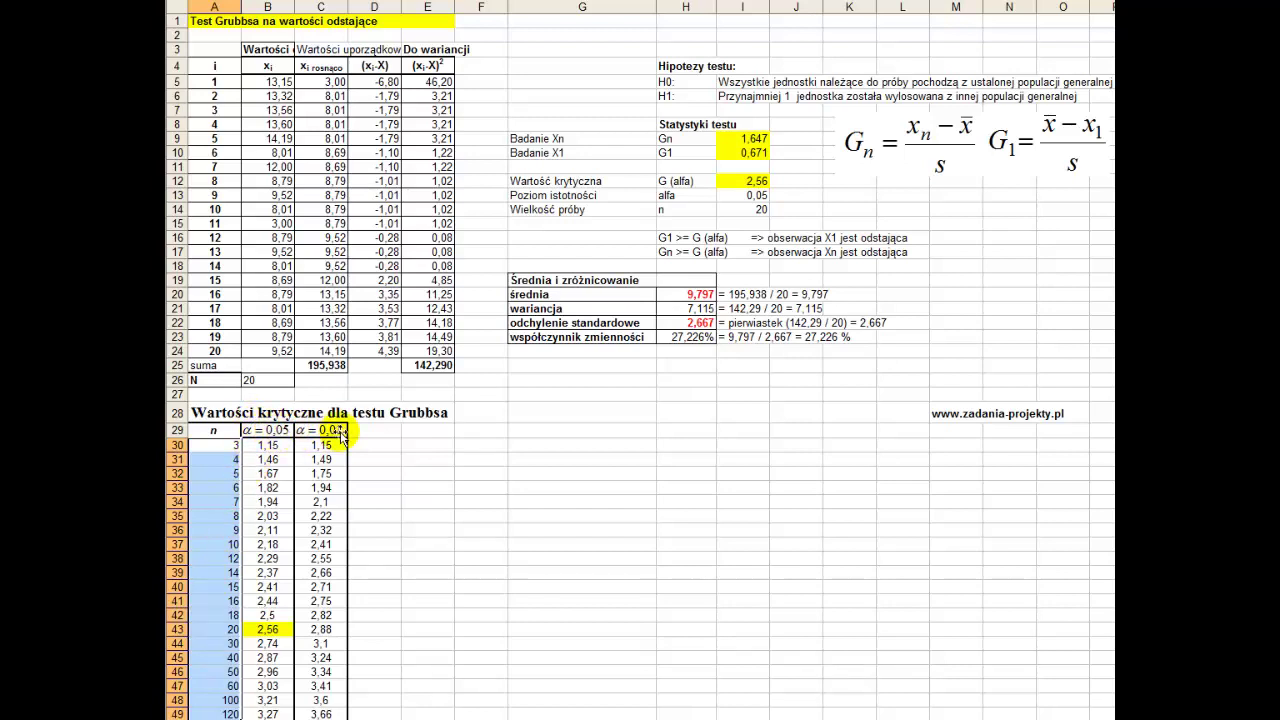
left_click(285, 499)
left_click(225, 443)
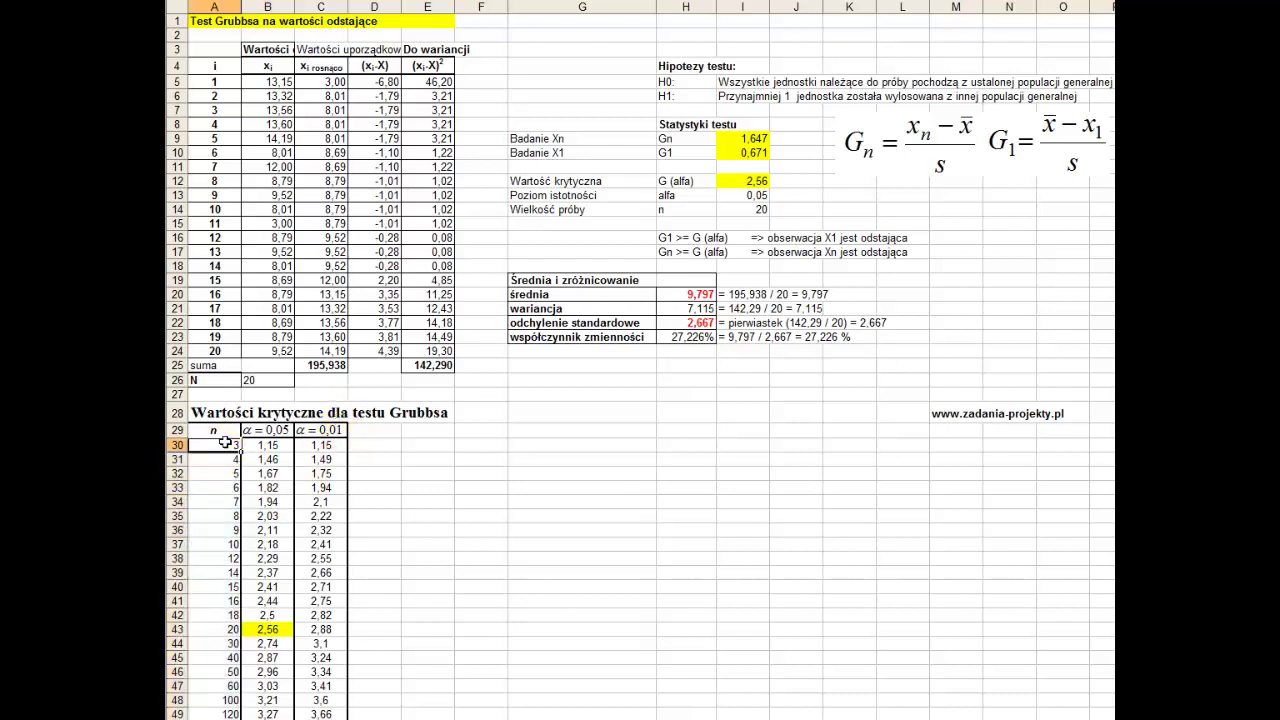
left_click_drag(225, 443, 222, 628)
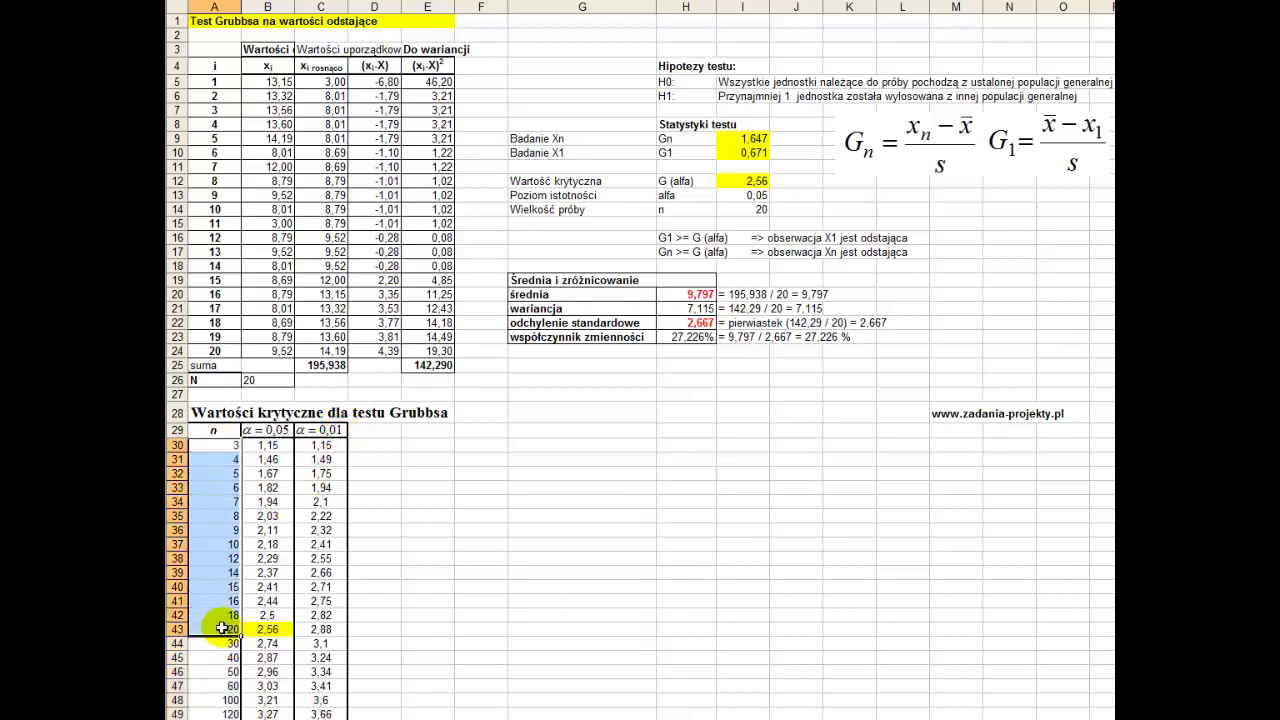
left_click(222, 628)
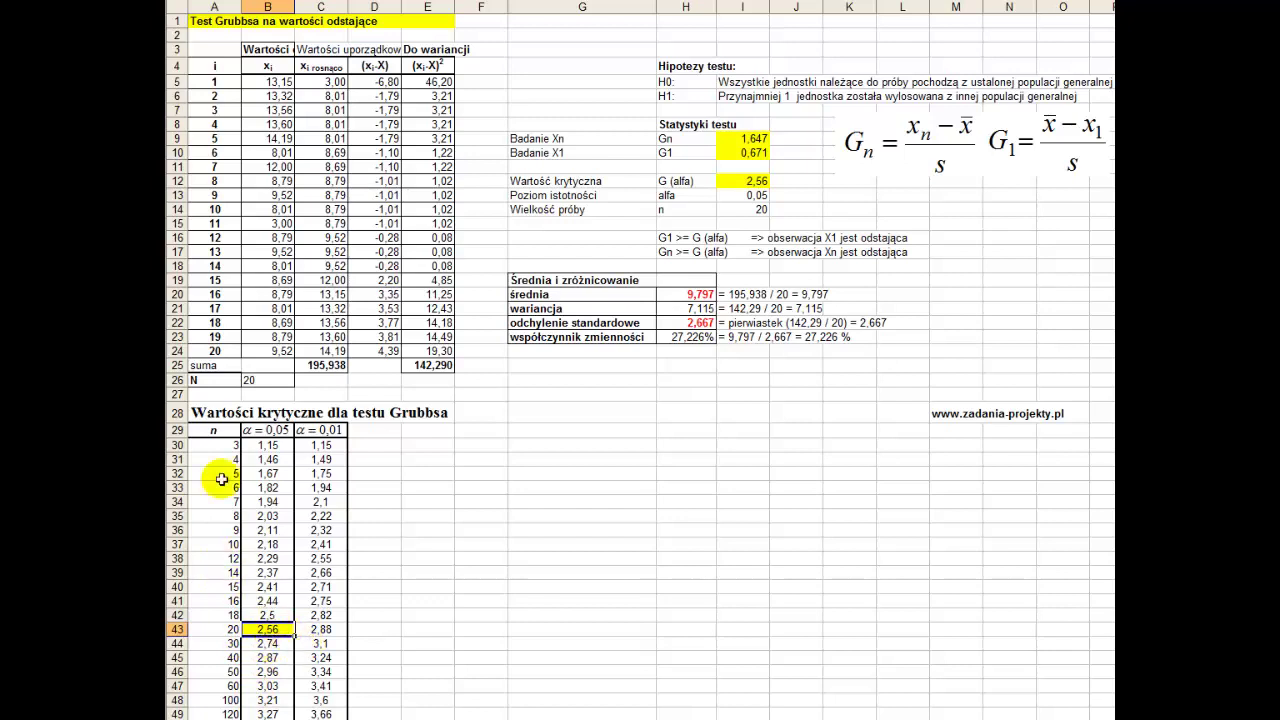
left_click(224, 645)
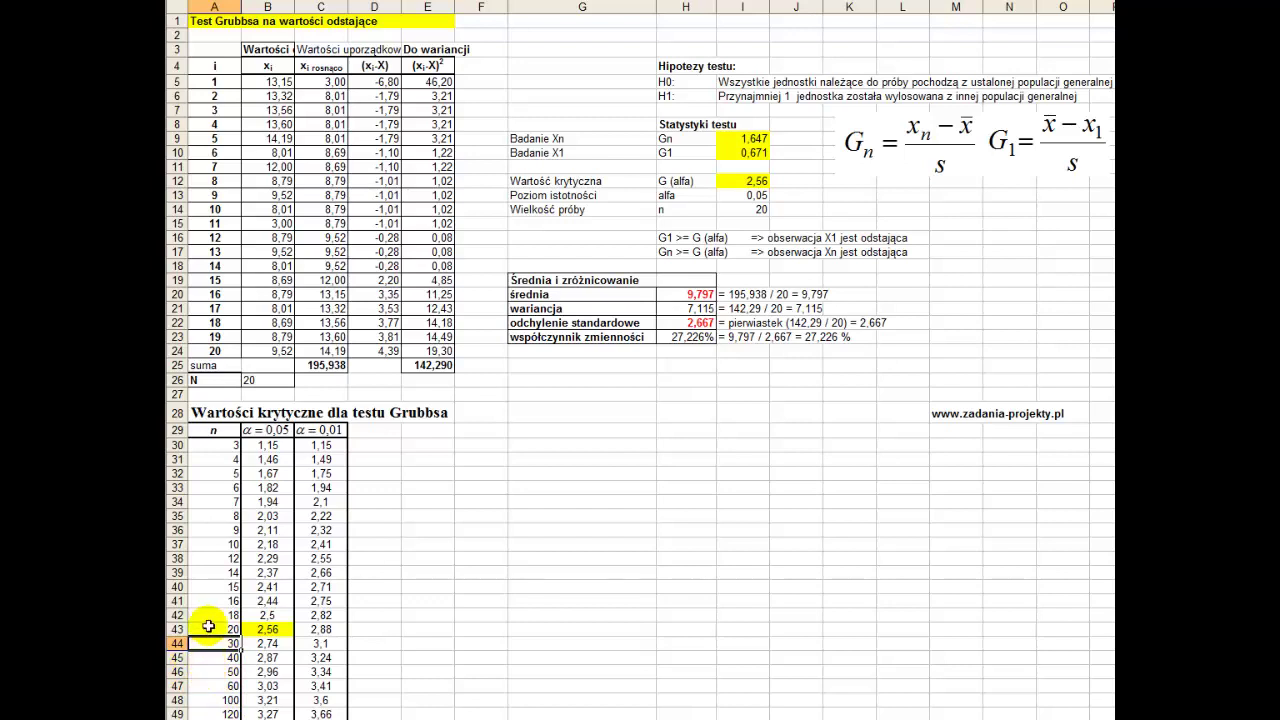
left_click_drag(208, 628, 210, 657)
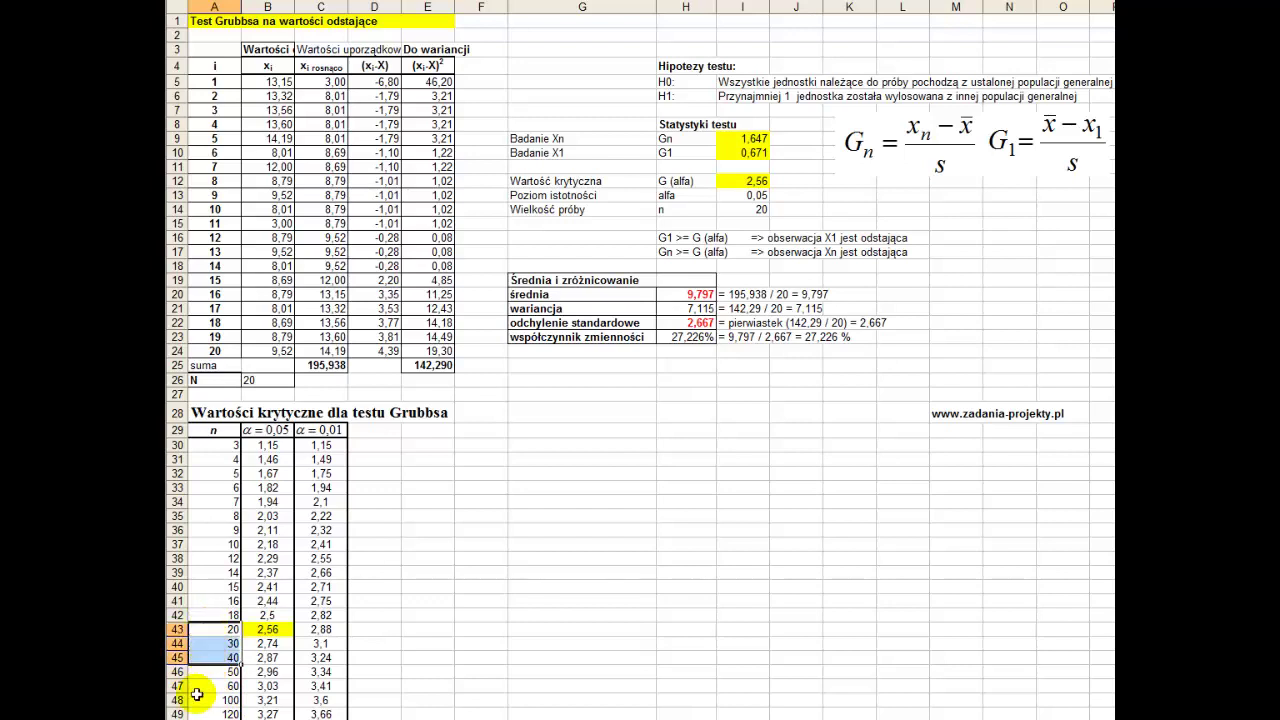
left_click(219, 644)
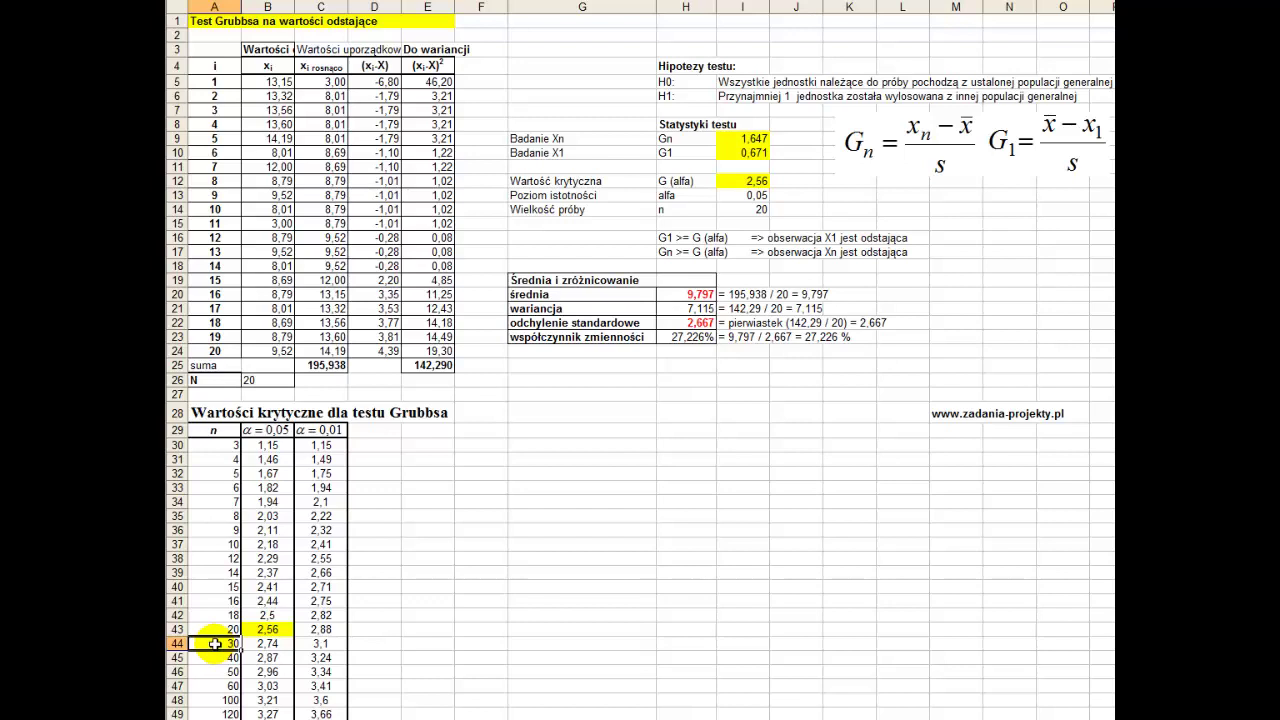
left_click_drag(220, 629, 262, 629)
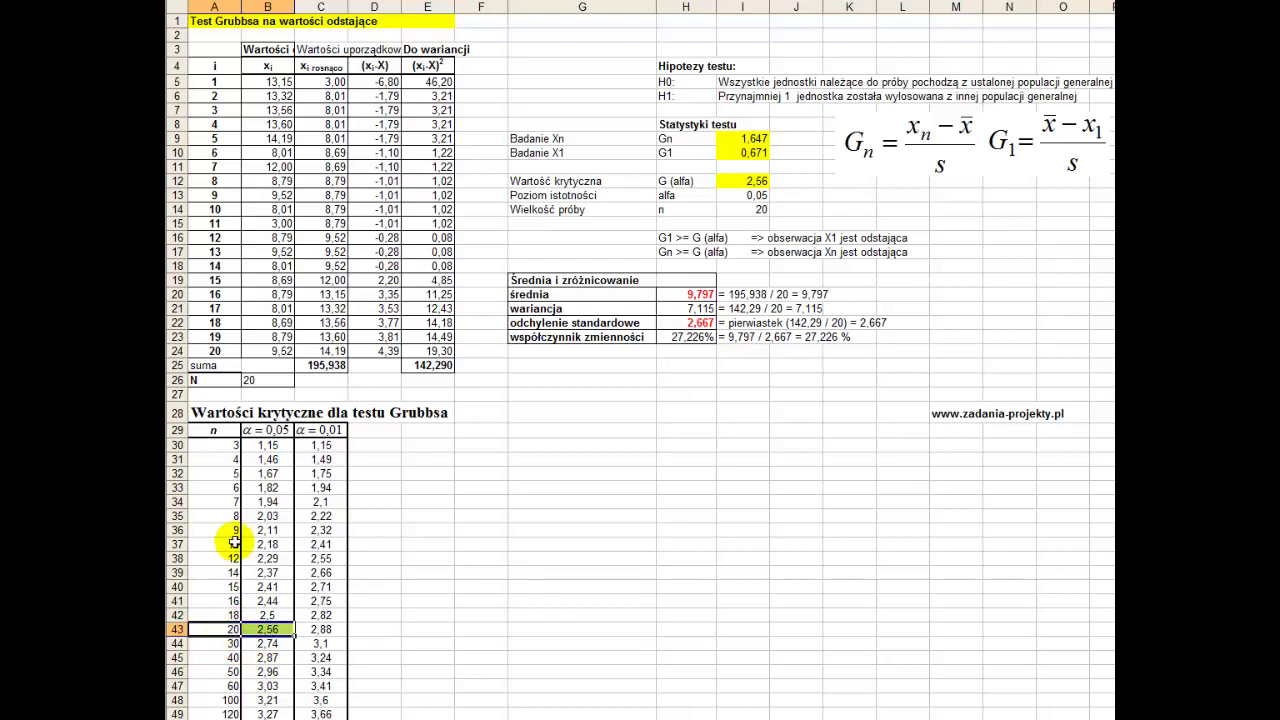
left_click(224, 352)
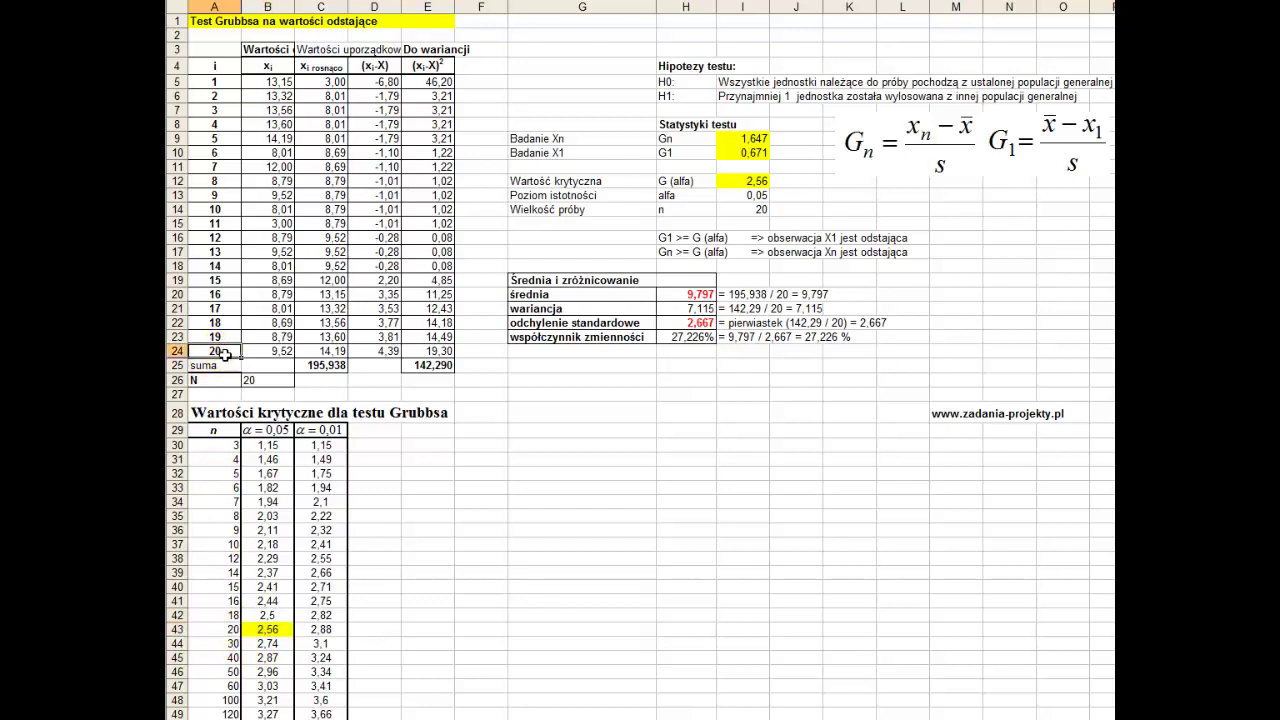
left_click(268, 643)
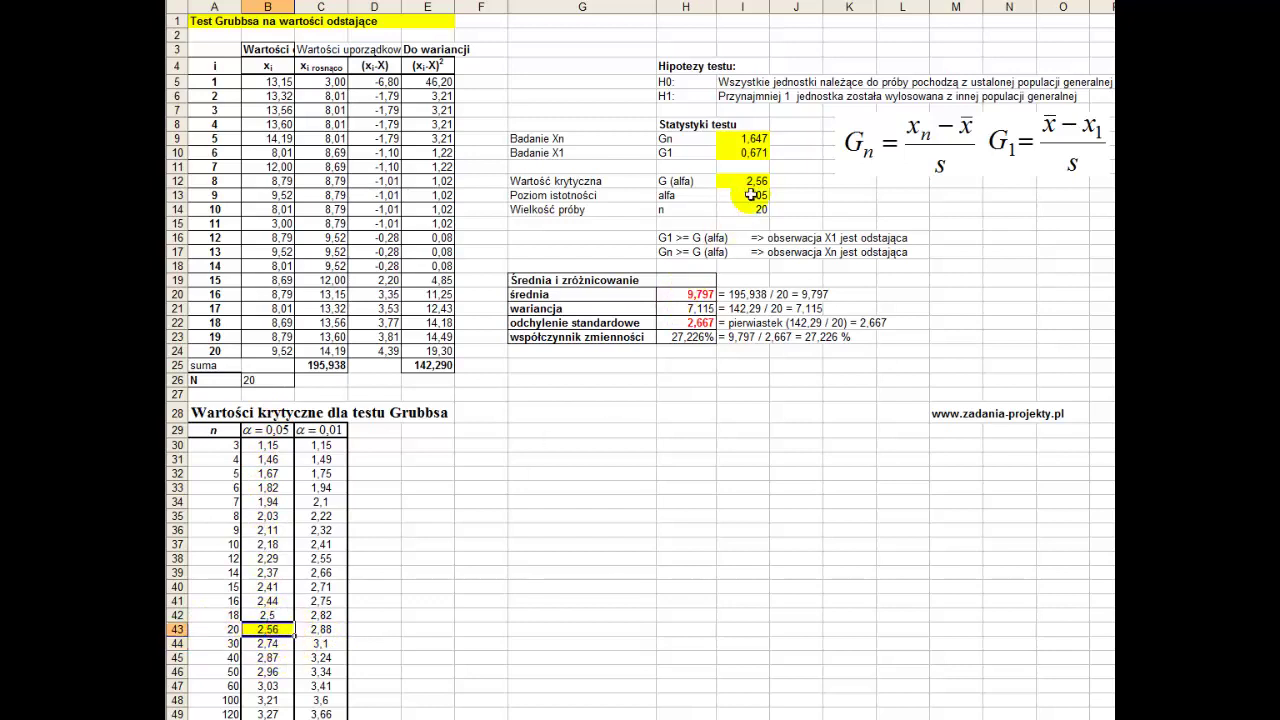
left_click(766, 180)
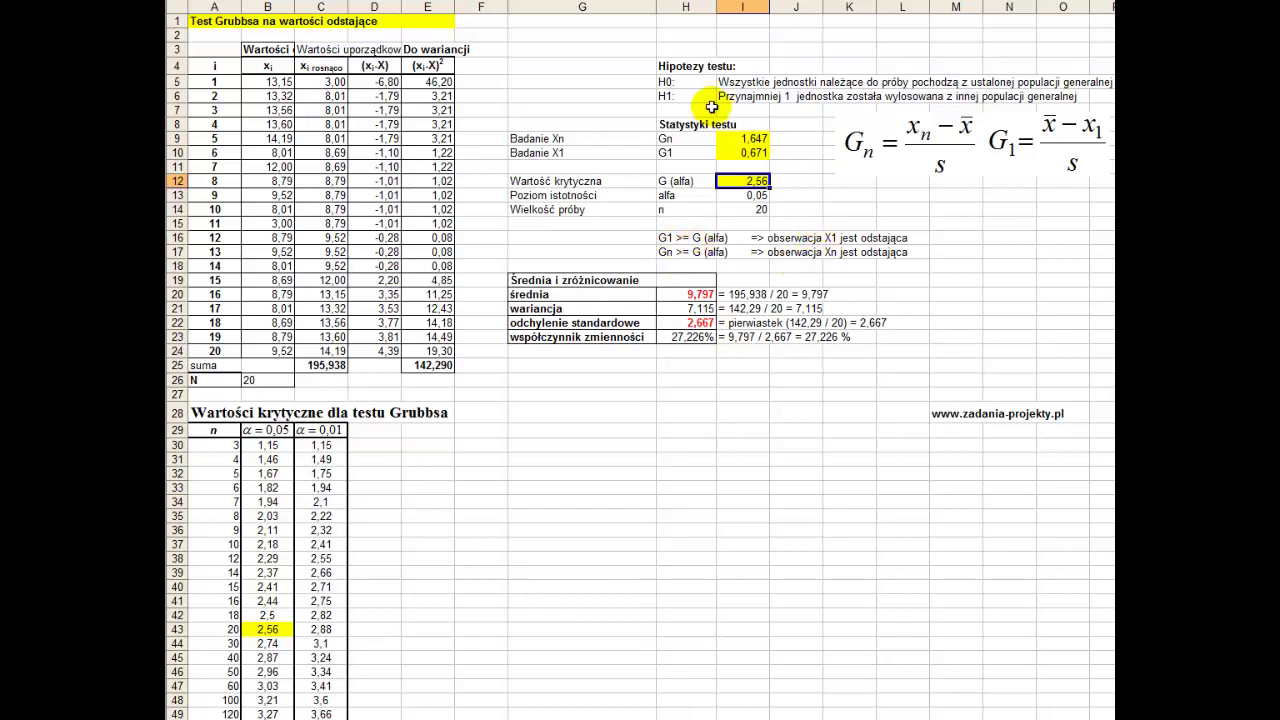
left_click(748, 78)
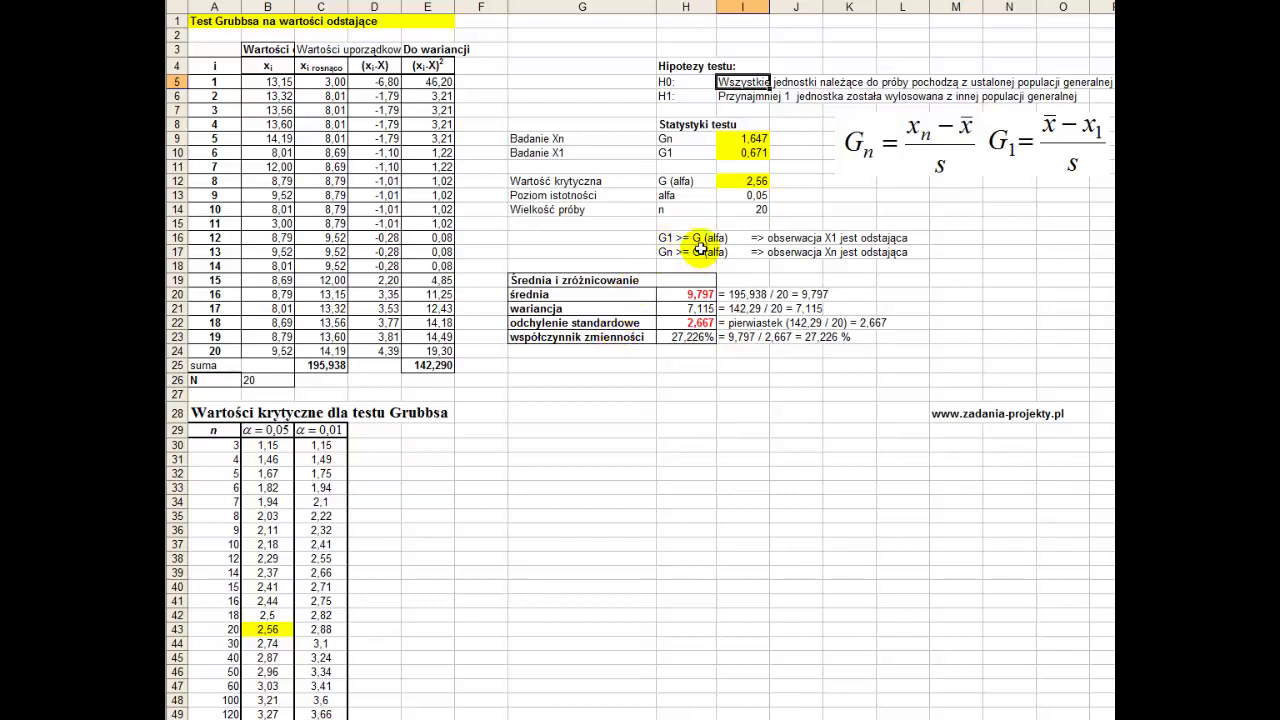
left_click(660, 237)
left_click(660, 237)
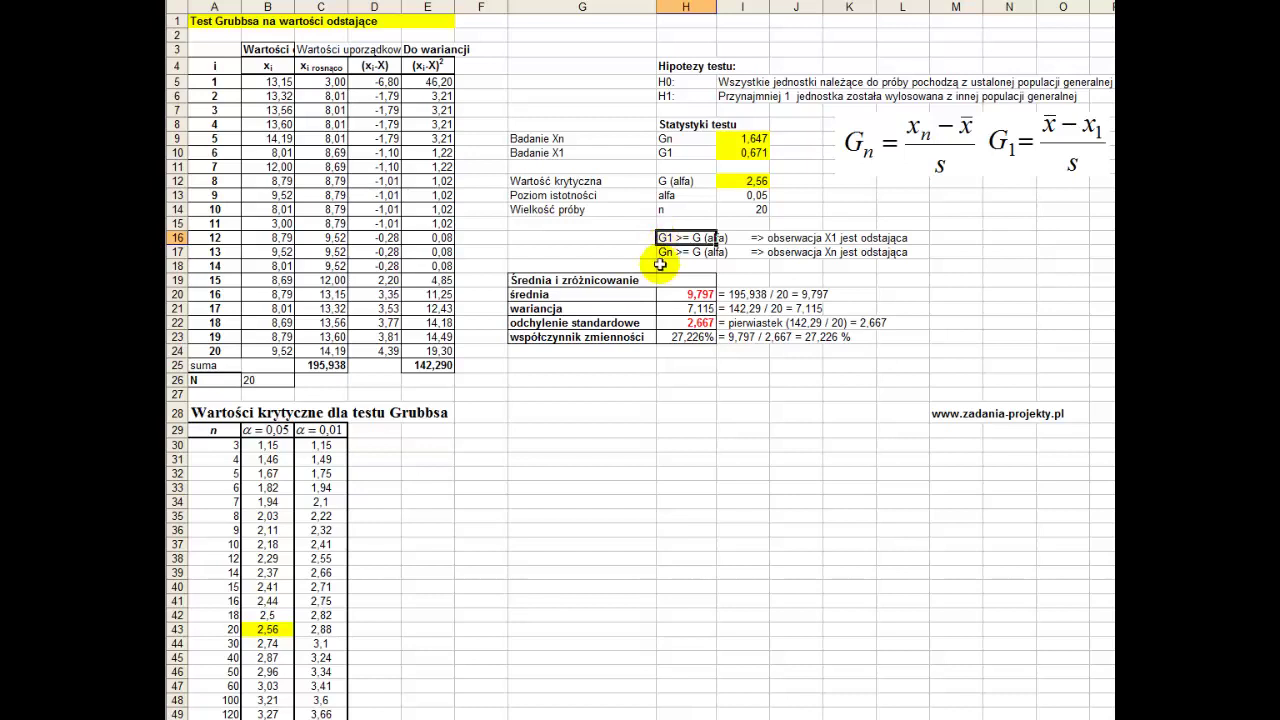
left_click(748, 155)
left_click(763, 140)
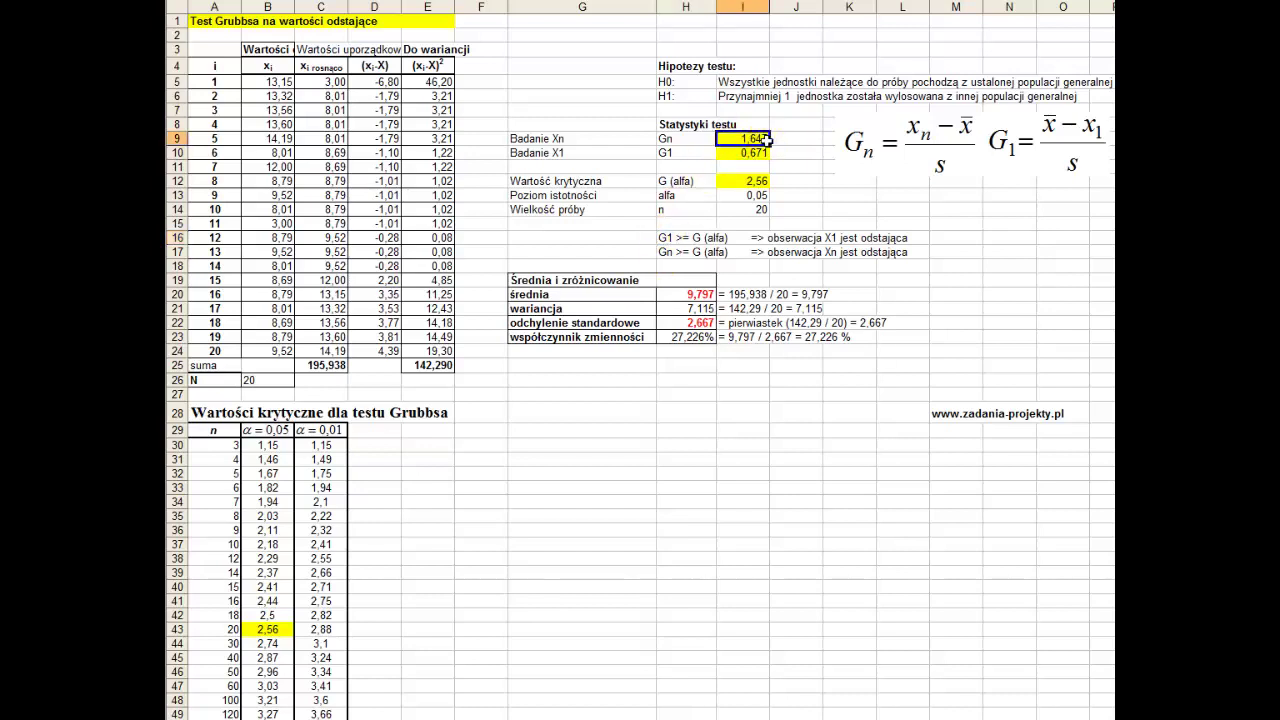
left_click(746, 182)
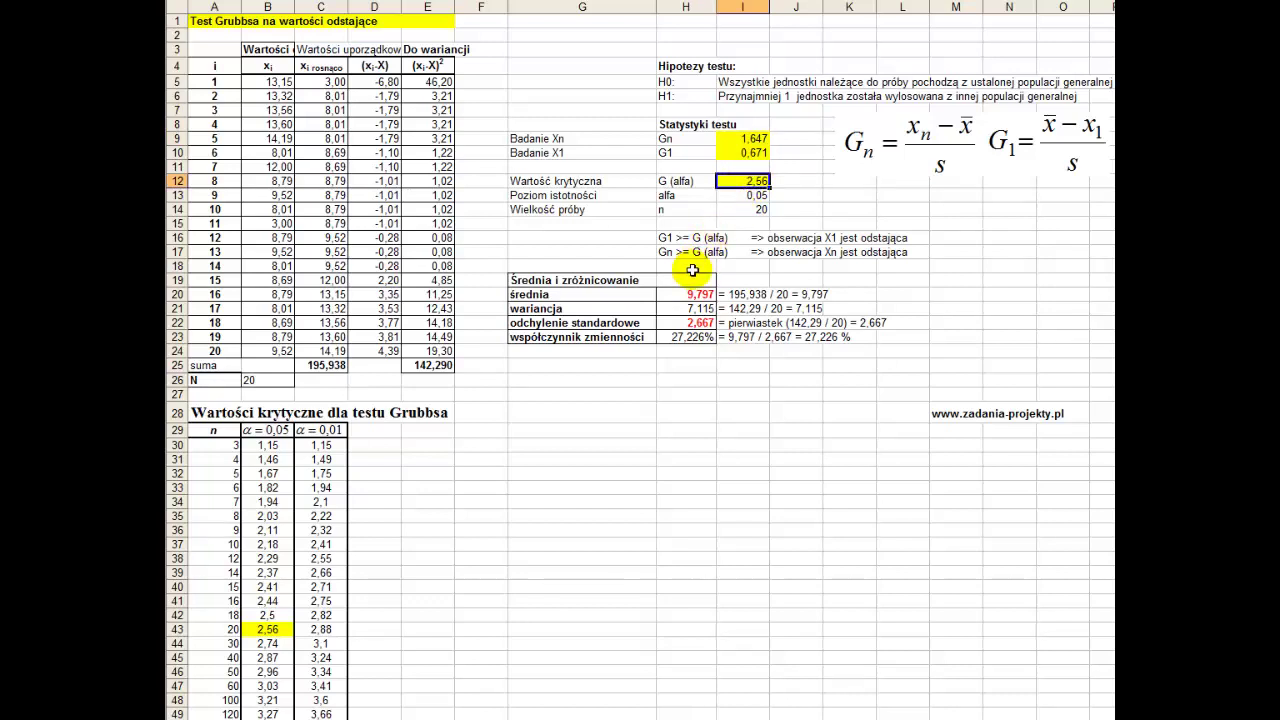
left_click(680, 155)
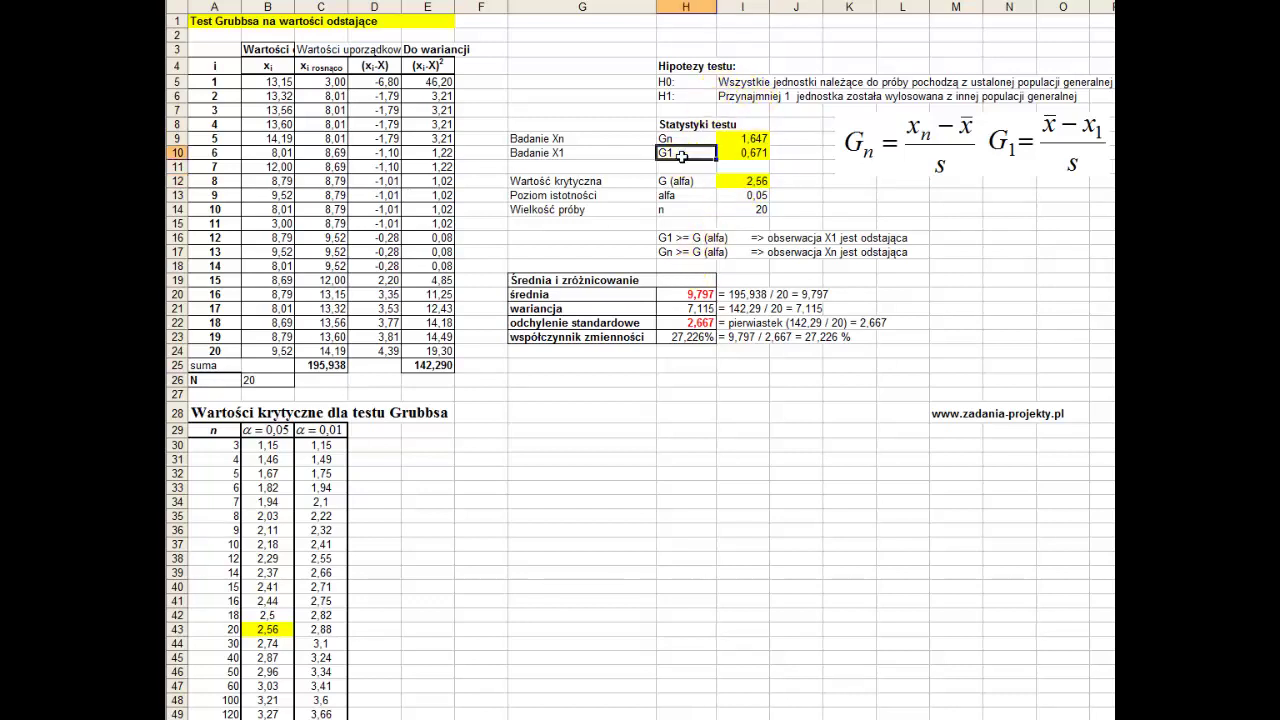
left_click(703, 142)
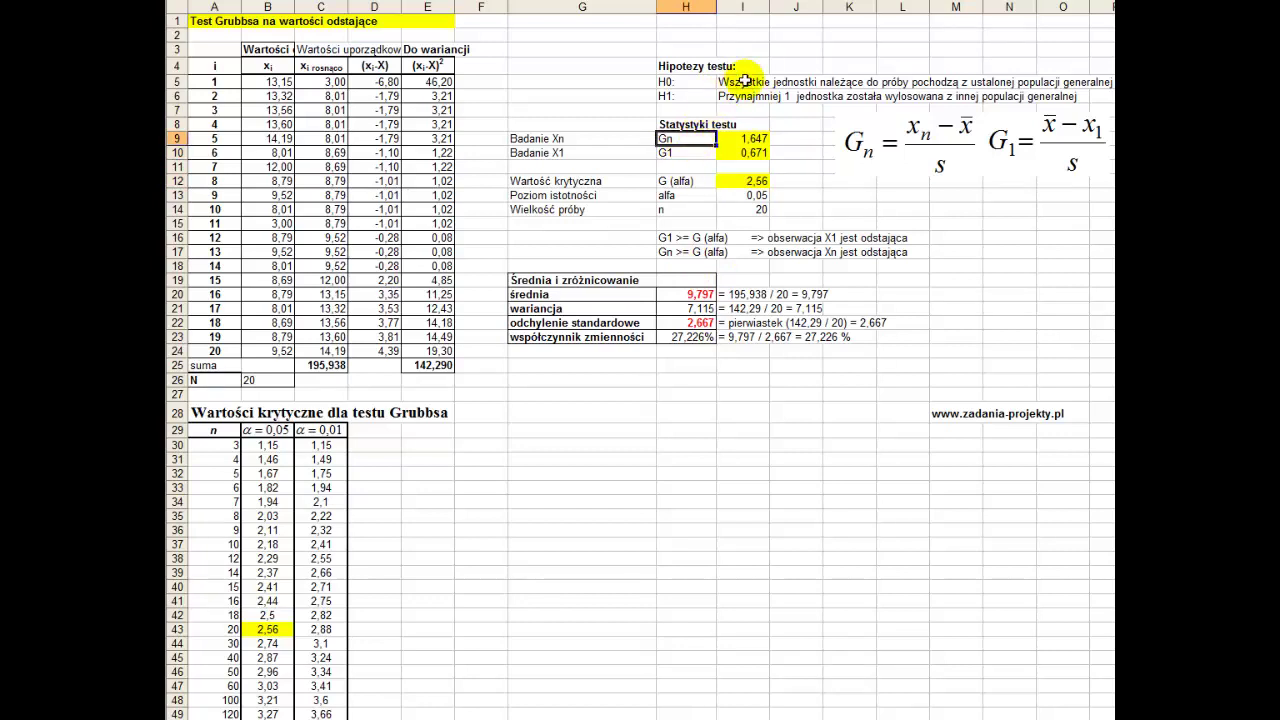
left_click(745, 81)
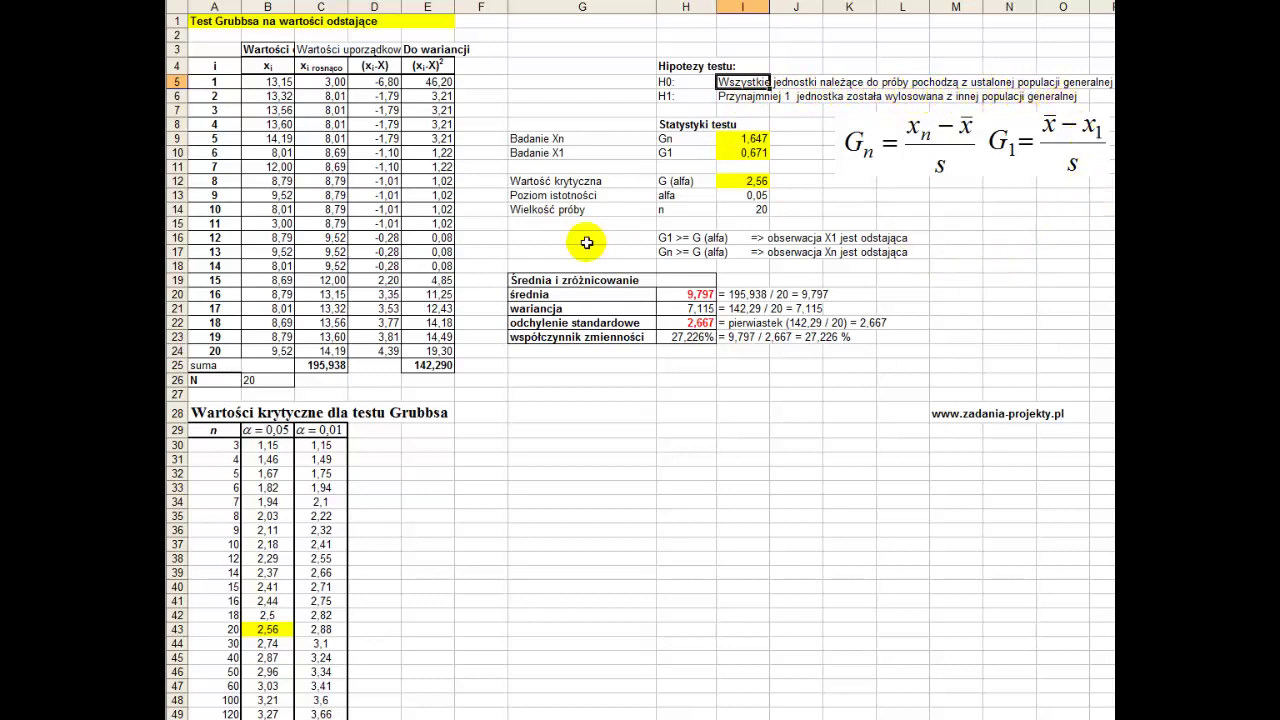
left_click_drag(271, 82, 270, 350)
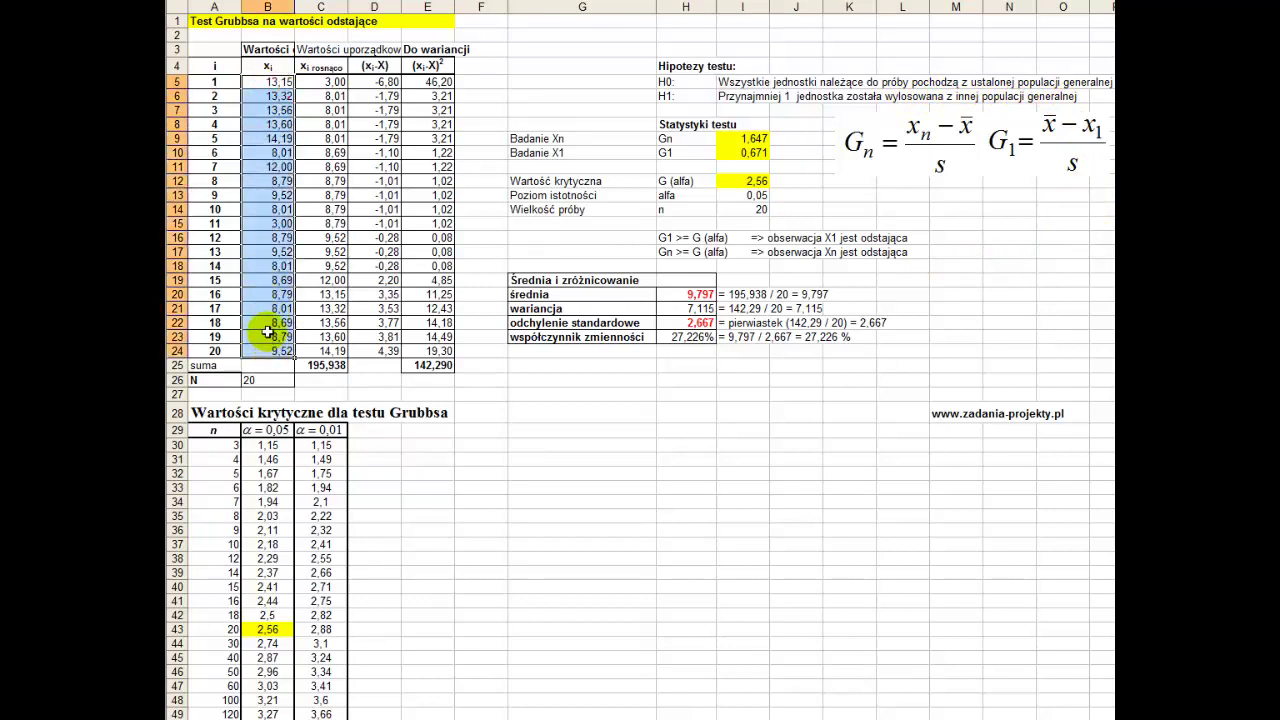